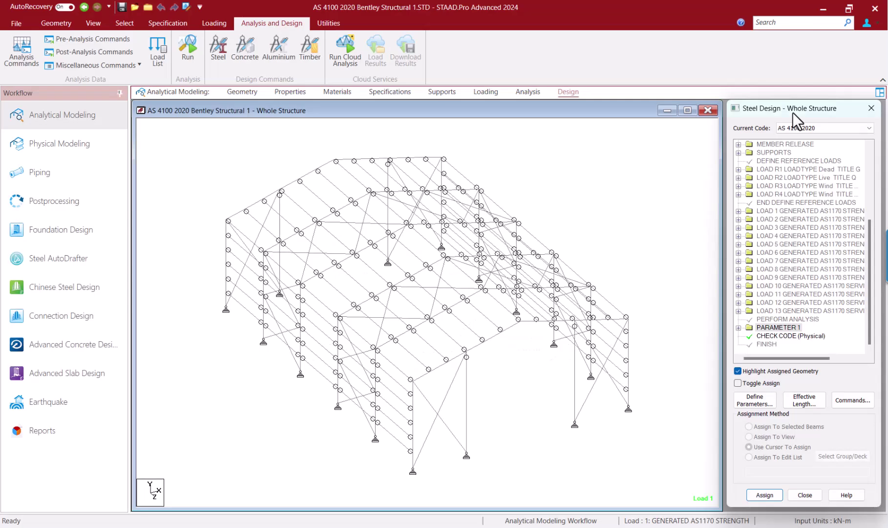
Look through the available steel design codes, keeping AS 4100 2020 as the current code
{"action": "left_click", "coordinate": [852, 129]}
{"action": "scroll", "coordinate": [843, 136], "scroll_direction": "up", "scroll_amount": 1}
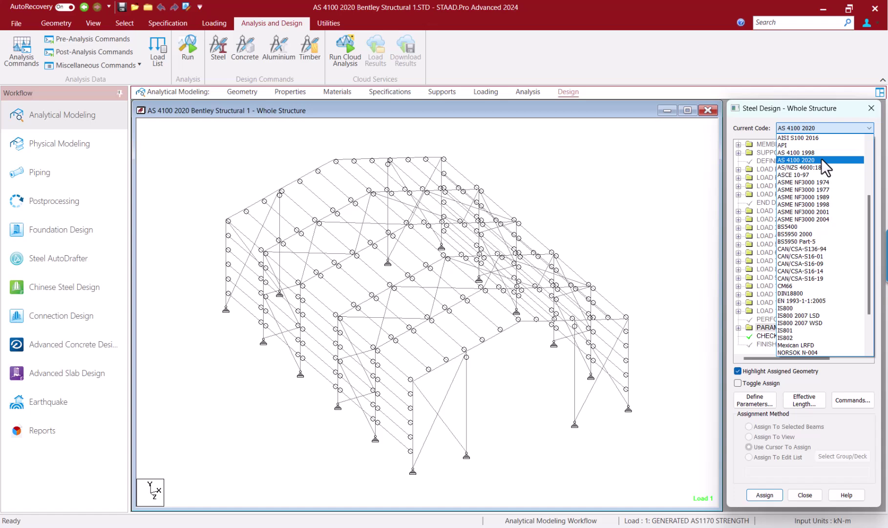
{"action": "left_click", "coordinate": [824, 108]}
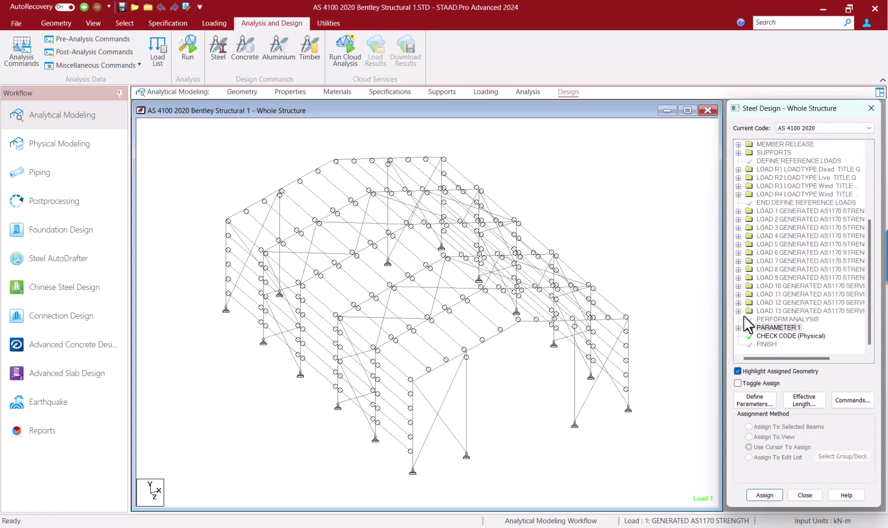
Examine the design code entry and the SGR steel grade options under PARAMETER 1, leaving the grade unmodified
{"action": "left_click", "coordinate": [737, 328]}
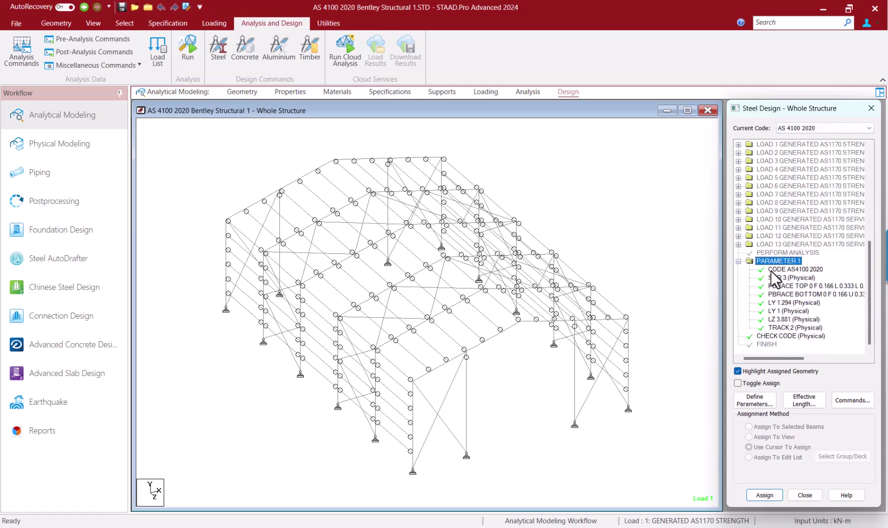
{"action": "left_click", "coordinate": [795, 269]}
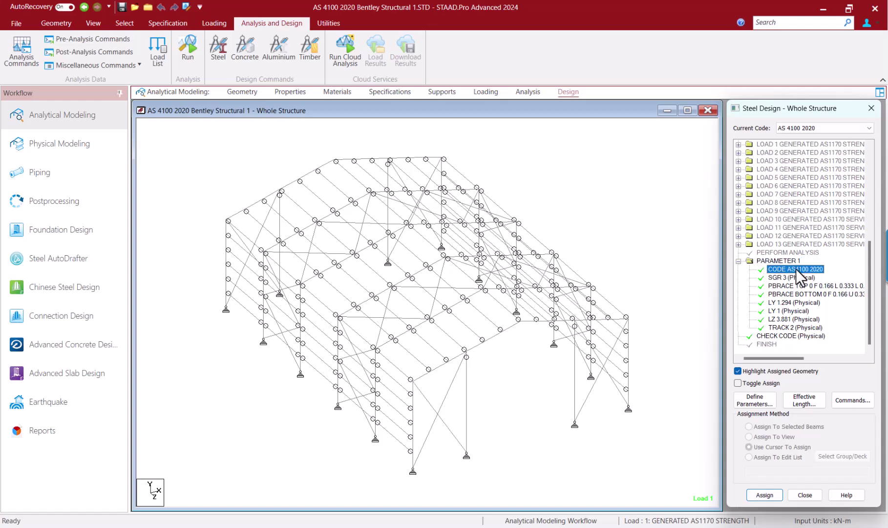
{"action": "left_click", "coordinate": [801, 277]}
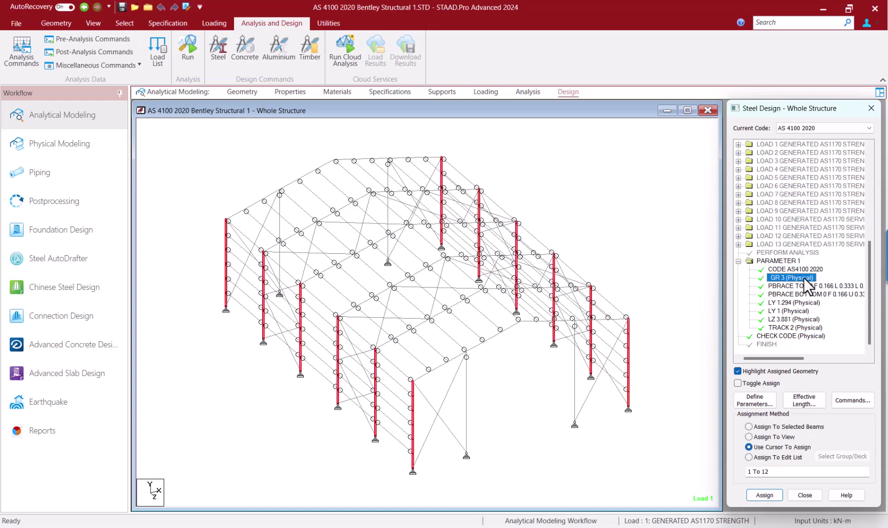
{"action": "double_click", "coordinate": [803, 277]}
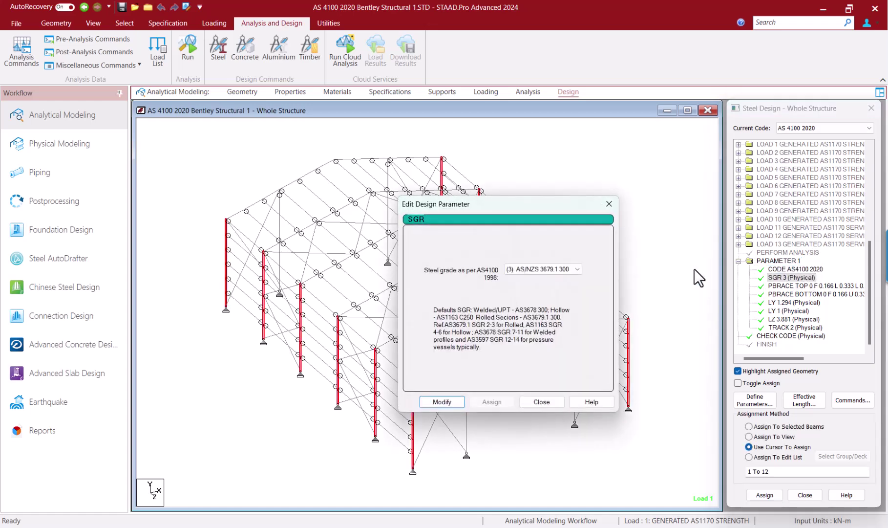
{"action": "left_click", "coordinate": [576, 270]}
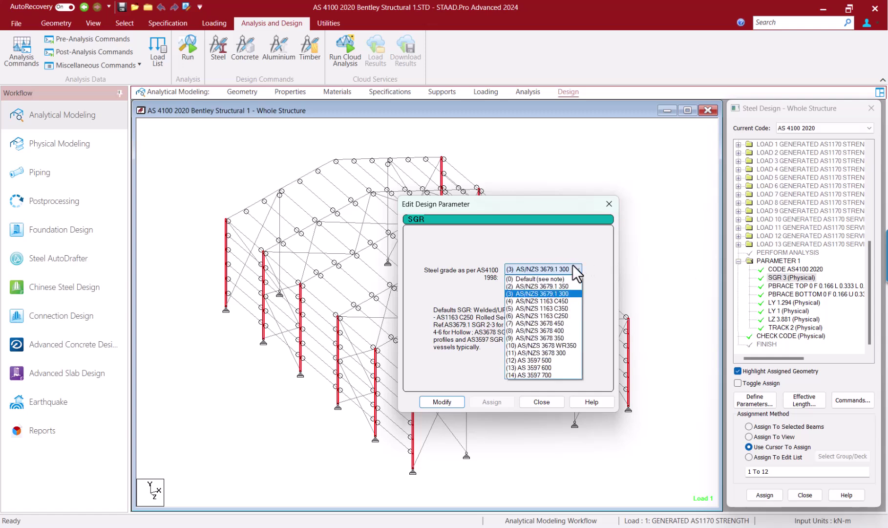
{"action": "left_click", "coordinate": [609, 203]}
{"action": "left_click", "coordinate": [610, 203]}
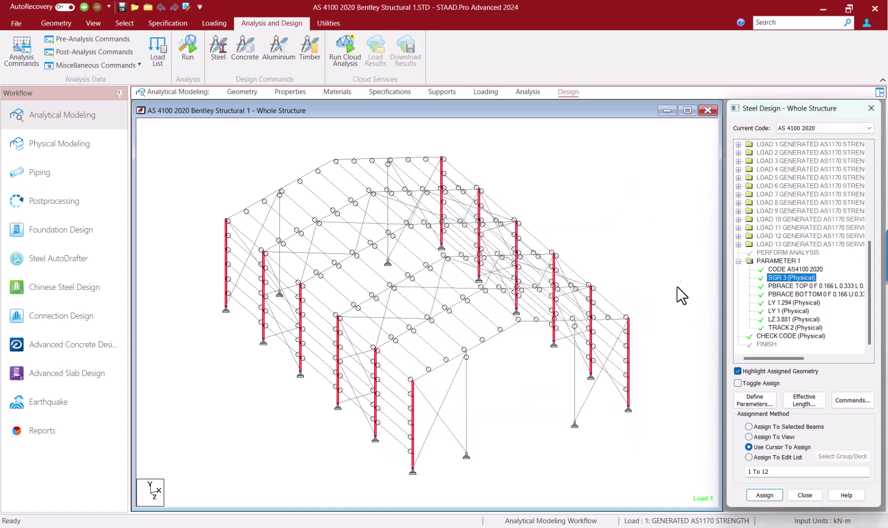
Review the top and bottom PBRACE assignments, the bottom flange bracing locations, and the members assigned to CHECK CODE
{"action": "left_click", "coordinate": [791, 286]}
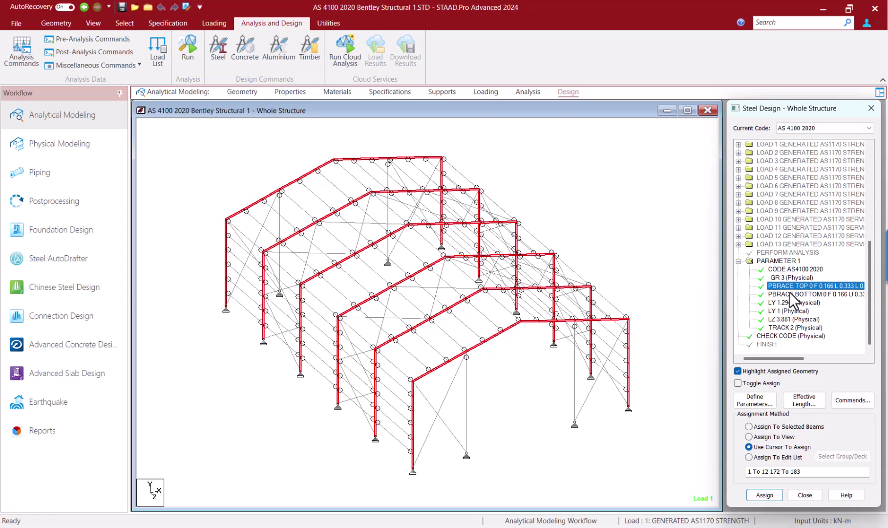
{"action": "left_click", "coordinate": [789, 292]}
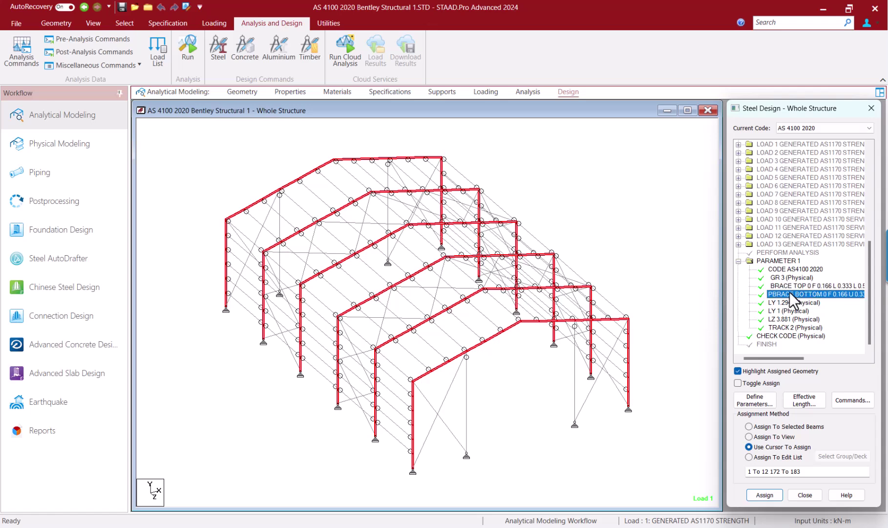
{"action": "double_click", "coordinate": [789, 292]}
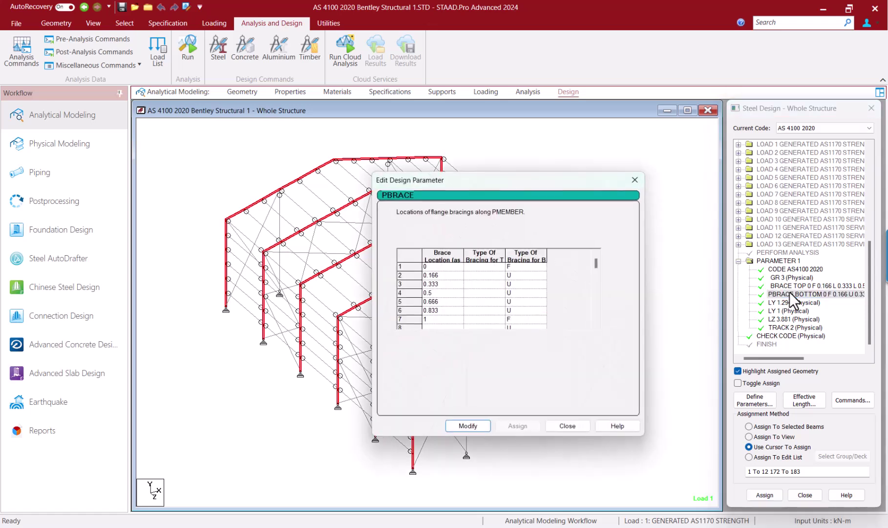
{"action": "left_click", "coordinate": [631, 177]}
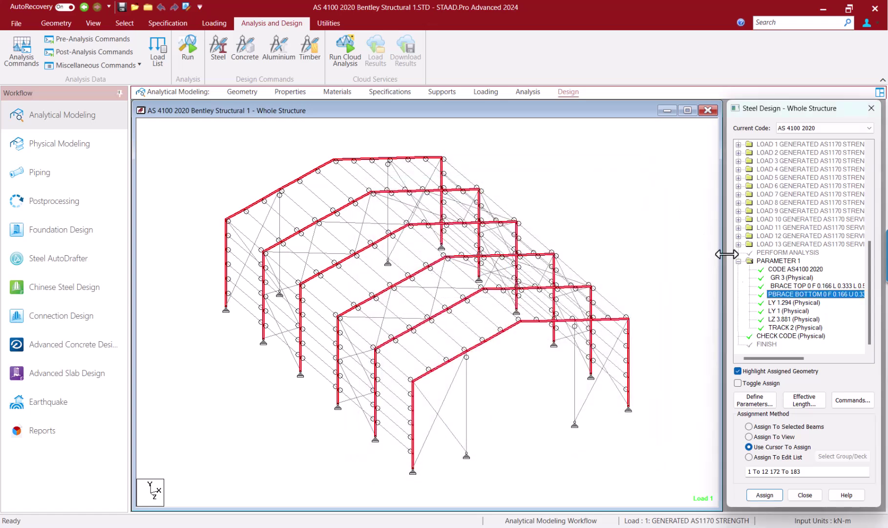
{"action": "left_click", "coordinate": [822, 337]}
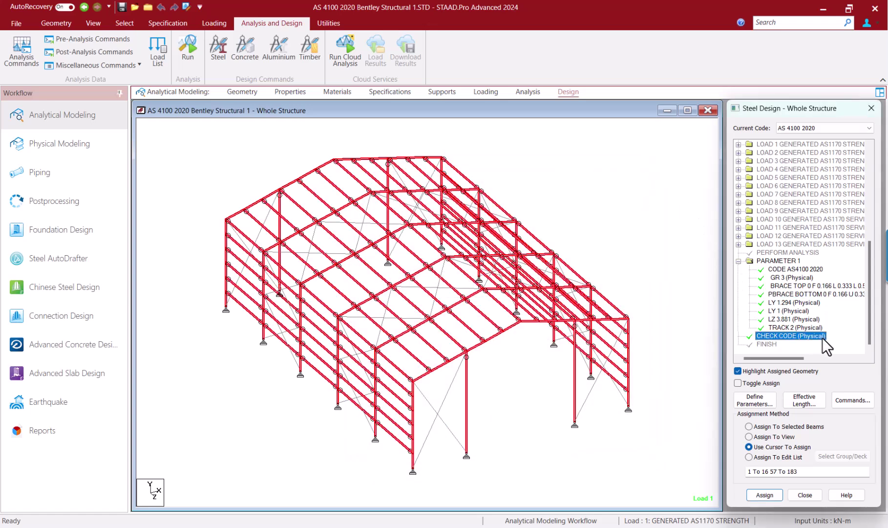
{"action": "left_click", "coordinate": [664, 249]}
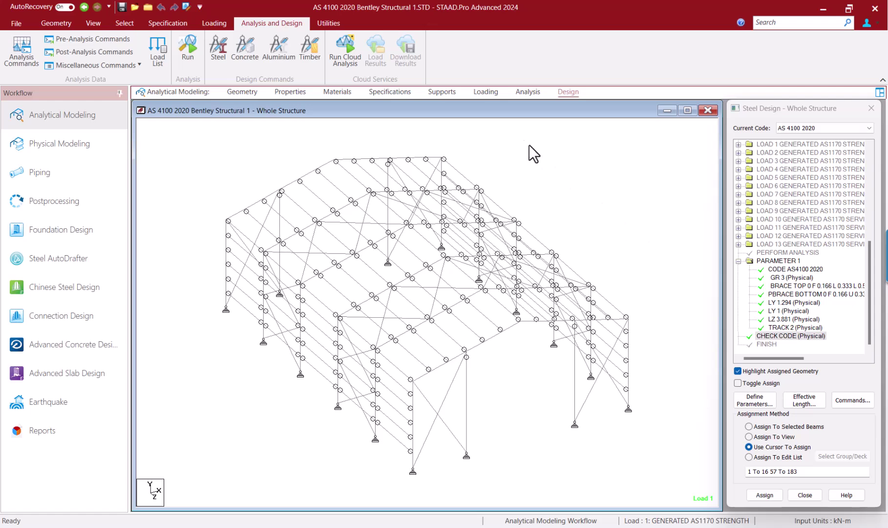
Open the load definitions and show the members carrying the two uniform loads of reference load R1: G
{"action": "left_click", "coordinate": [482, 95]}
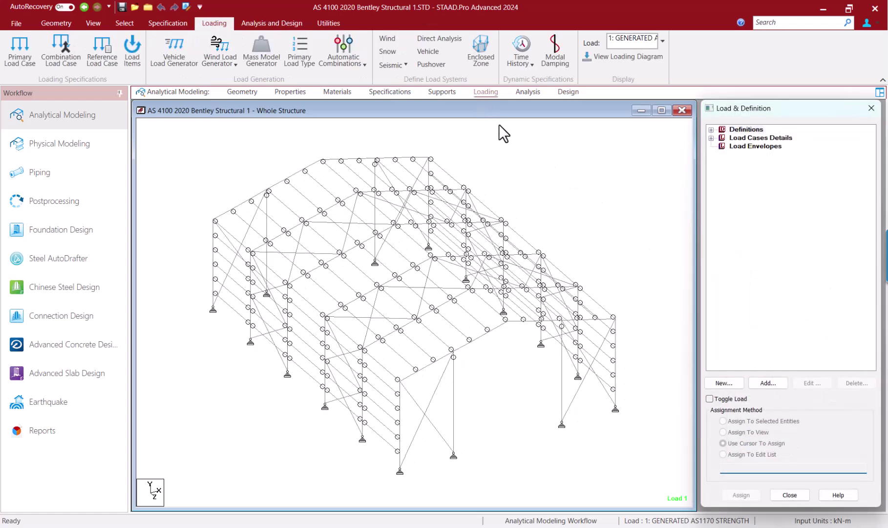
{"action": "left_click", "coordinate": [711, 130]}
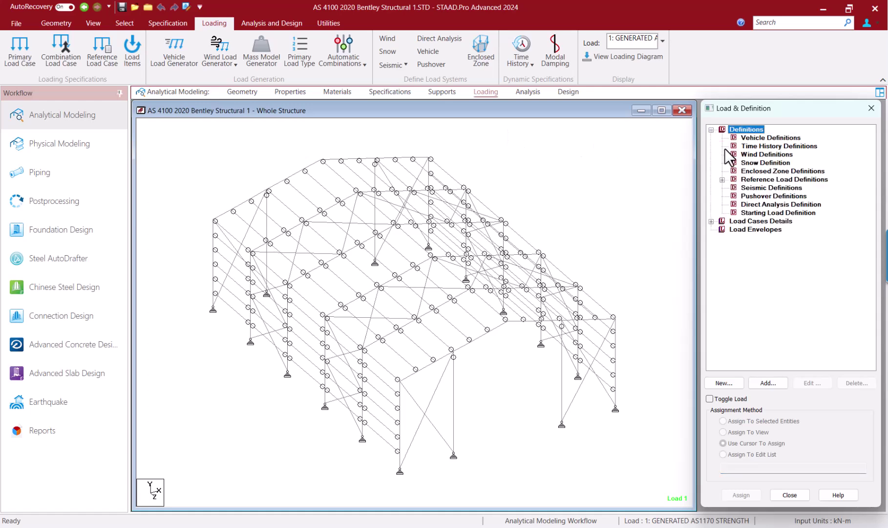
{"action": "left_click", "coordinate": [721, 180]}
{"action": "left_click", "coordinate": [735, 189]}
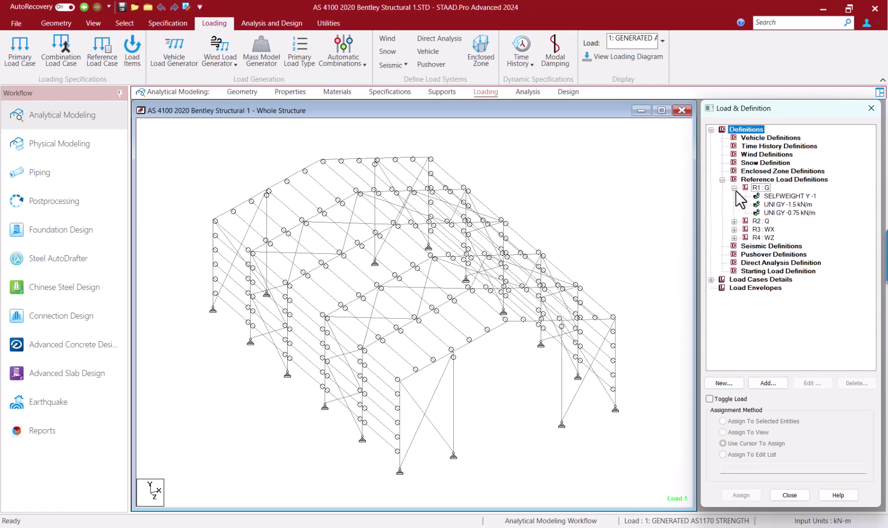
{"action": "left_click", "coordinate": [782, 203]}
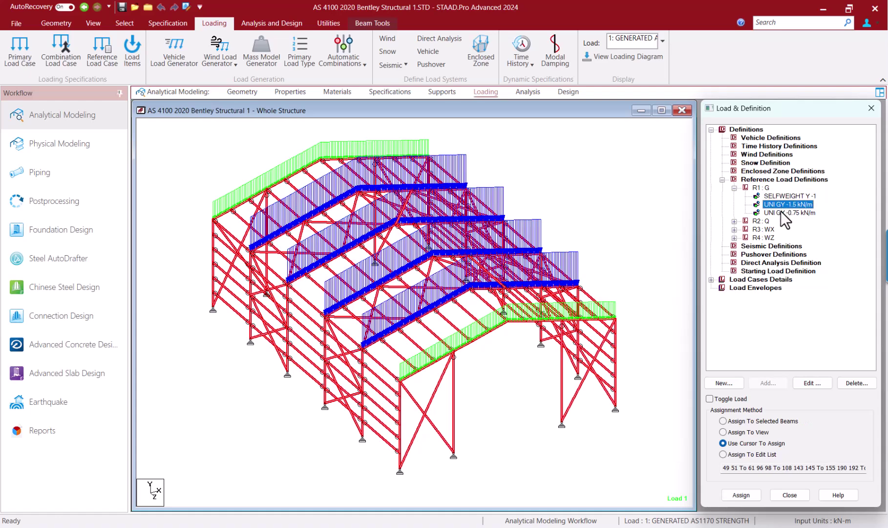
{"action": "left_click", "coordinate": [783, 213]}
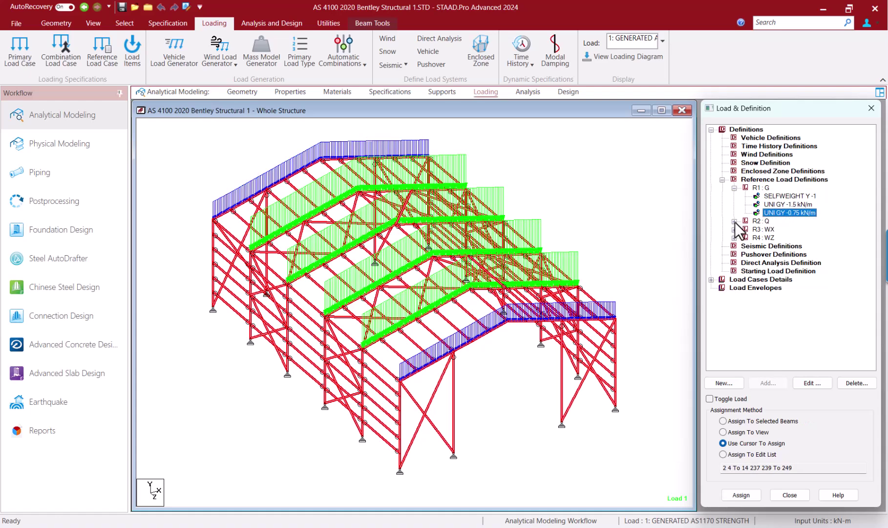
Examine the uniform loads defined in reference loads R2: Q and R3: WX on the structure
{"action": "left_click", "coordinate": [734, 221]}
{"action": "left_click", "coordinate": [781, 229]}
{"action": "left_click", "coordinate": [782, 237]}
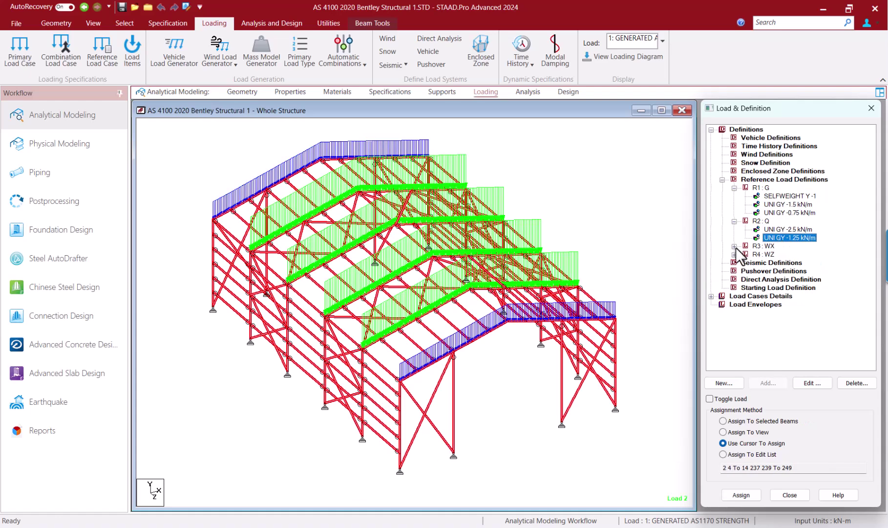
{"action": "left_click", "coordinate": [734, 245]}
{"action": "left_click", "coordinate": [780, 254]}
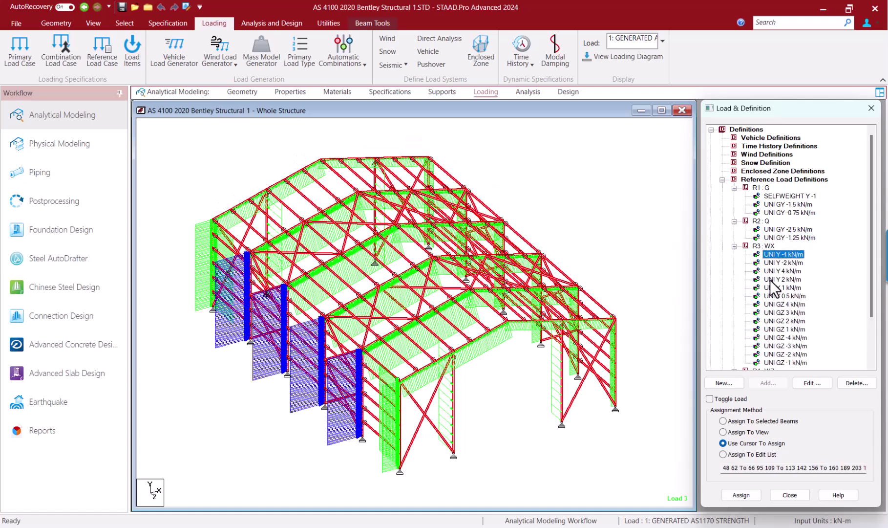
{"action": "scroll", "coordinate": [770, 279], "scroll_direction": "down", "scroll_amount": 2}
{"action": "left_click", "coordinate": [776, 263]}
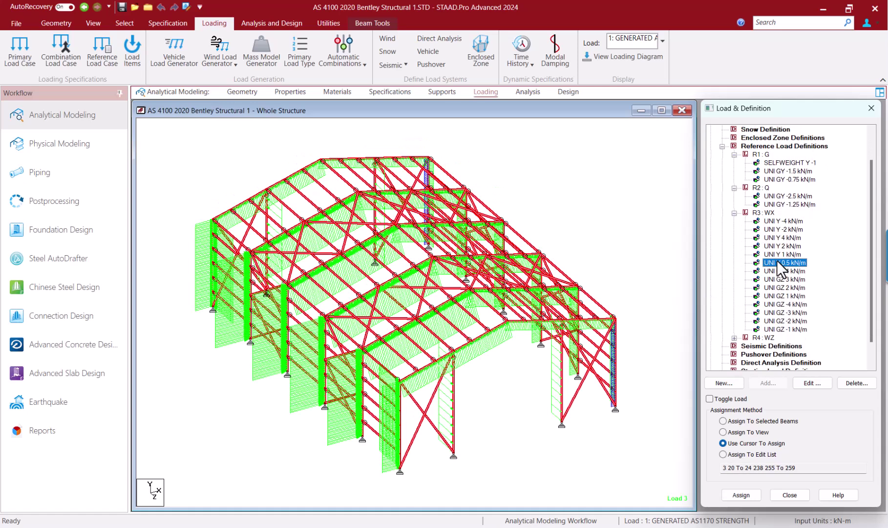
Collapse the reference load definitions and list the load cases under Load Cases Details
{"action": "left_click", "coordinate": [734, 213]}
{"action": "left_click", "coordinate": [734, 187]}
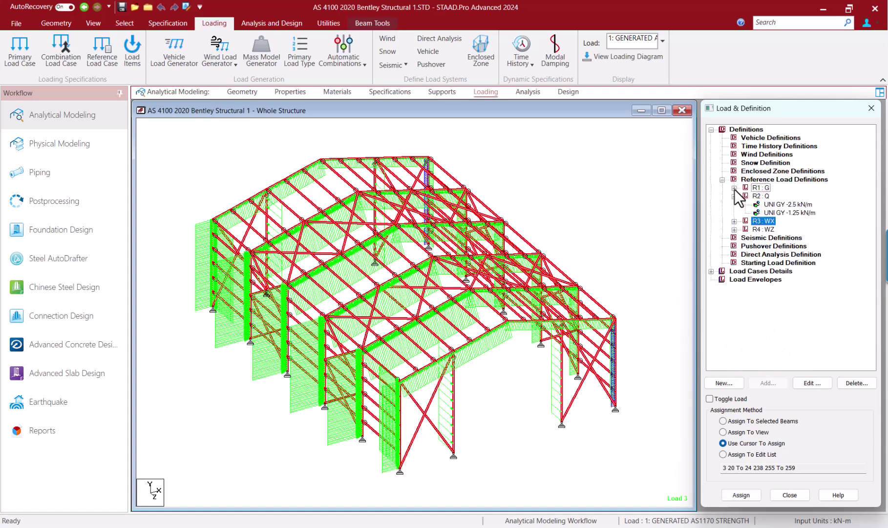
{"action": "left_click", "coordinate": [734, 195]}
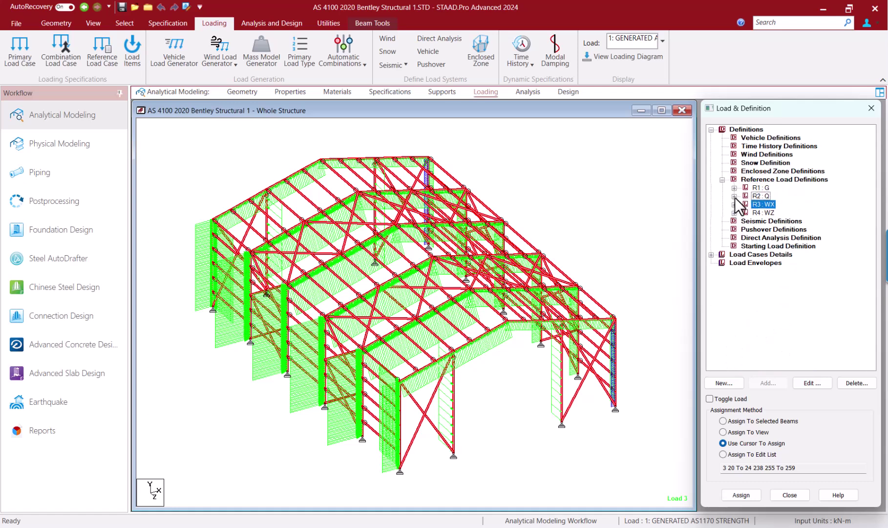
{"action": "left_click", "coordinate": [711, 254]}
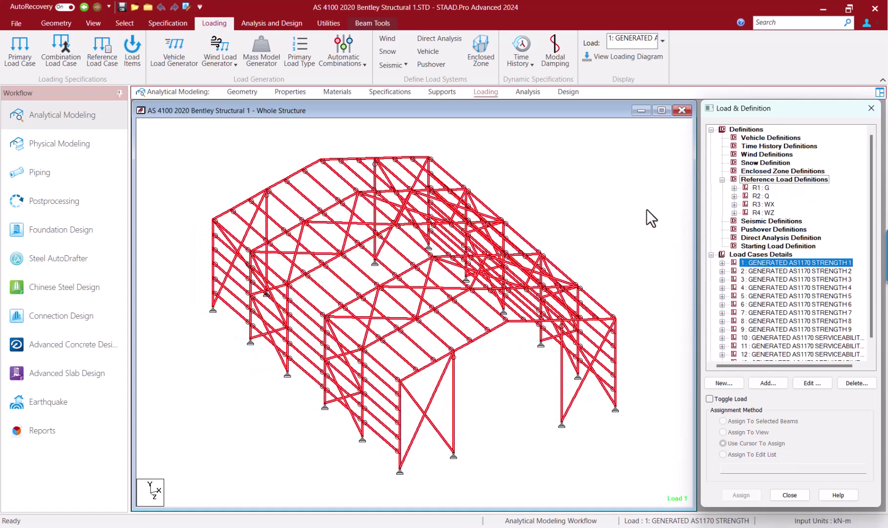
{"action": "left_click", "coordinate": [722, 180]}
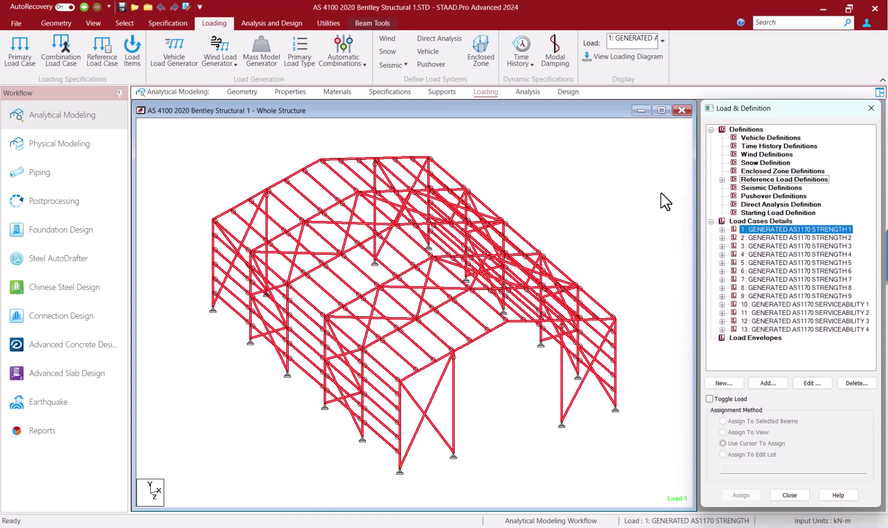
Start an automatic load combination using the AS1170 code and the Strength category
{"action": "left_click", "coordinate": [356, 70]}
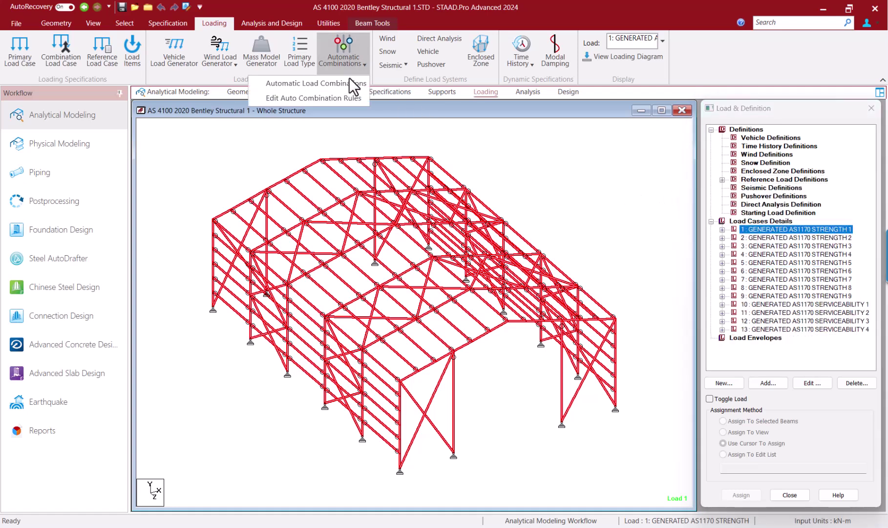
{"action": "left_click", "coordinate": [346, 84]}
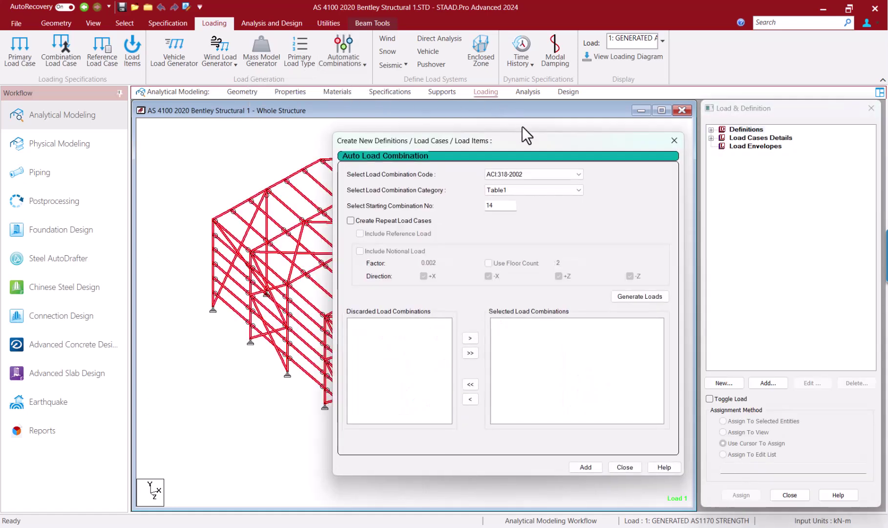
{"action": "left_click", "coordinate": [563, 176]}
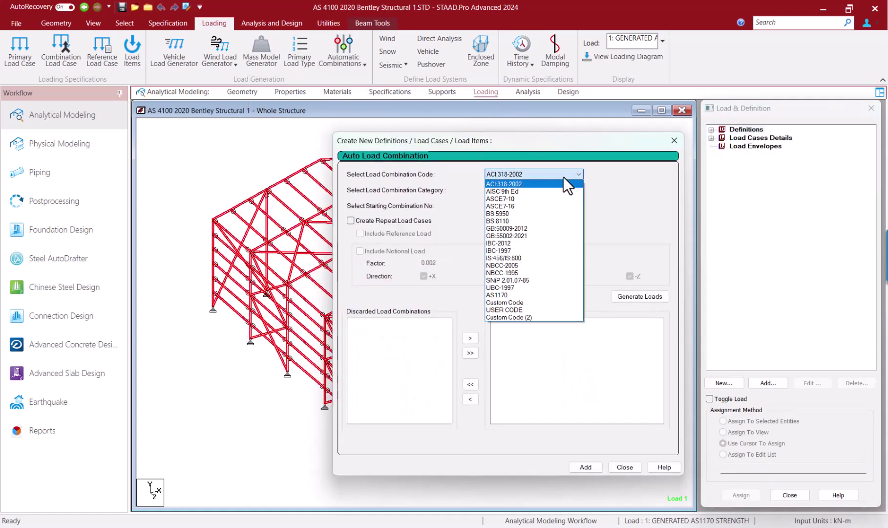
{"action": "left_click", "coordinate": [504, 293]}
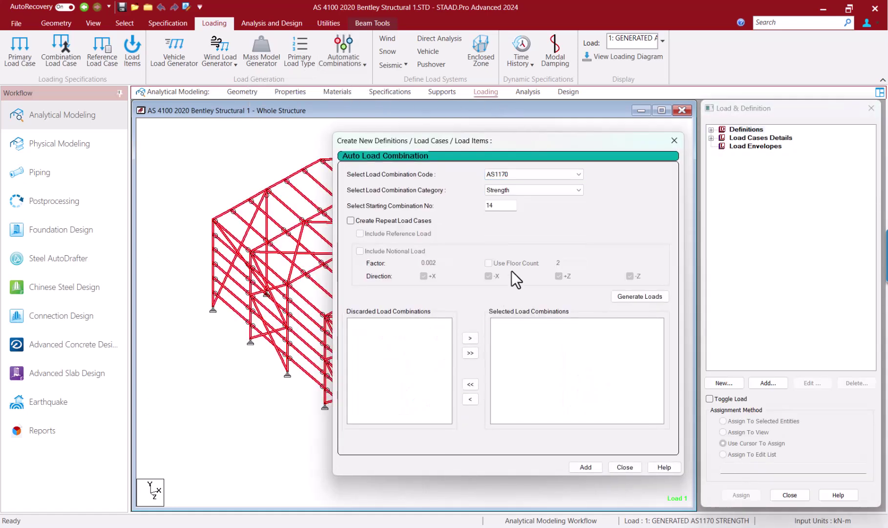
{"action": "left_click", "coordinate": [564, 187]}
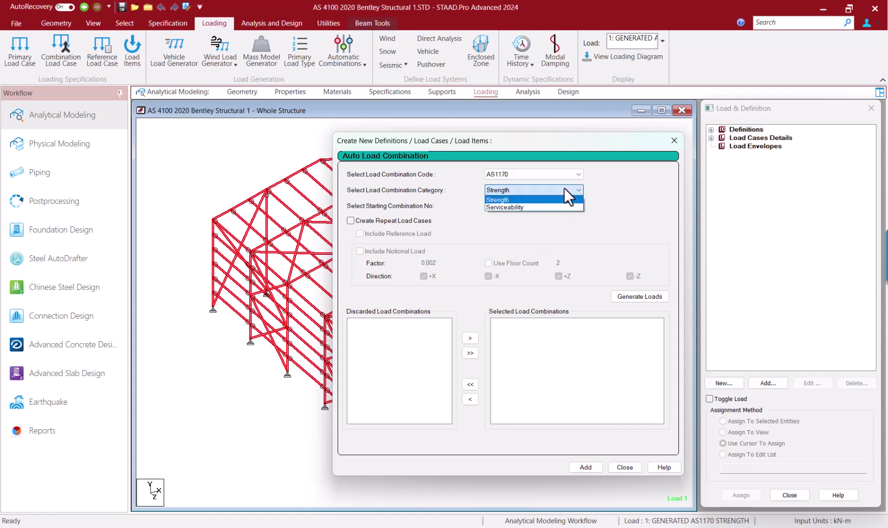
{"action": "left_click", "coordinate": [564, 187]}
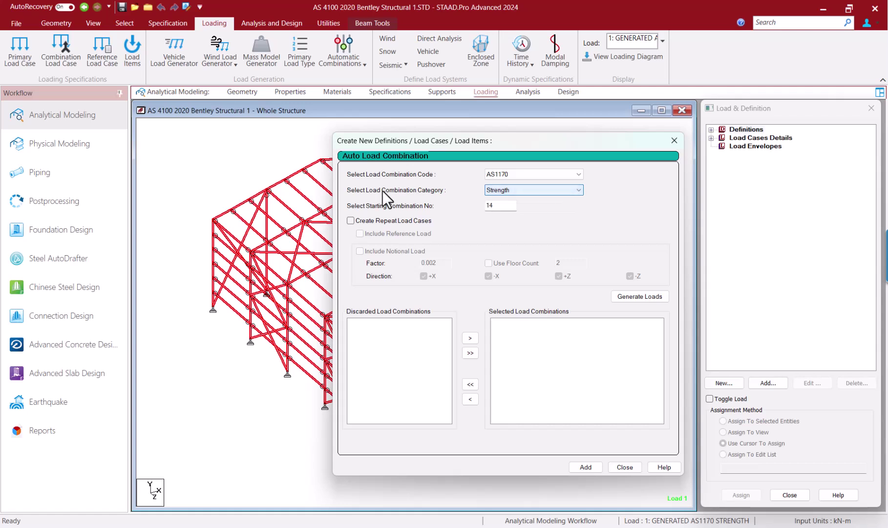
Generate the AS1170 strength combinations as repeat load cases that include the reference loads
{"action": "left_click", "coordinate": [352, 221]}
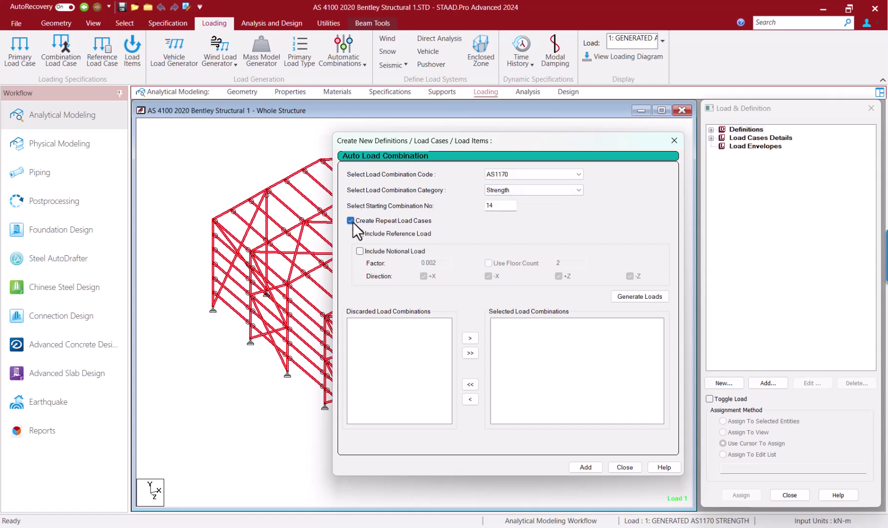
{"action": "left_click", "coordinate": [373, 233]}
{"action": "left_click", "coordinate": [627, 295]}
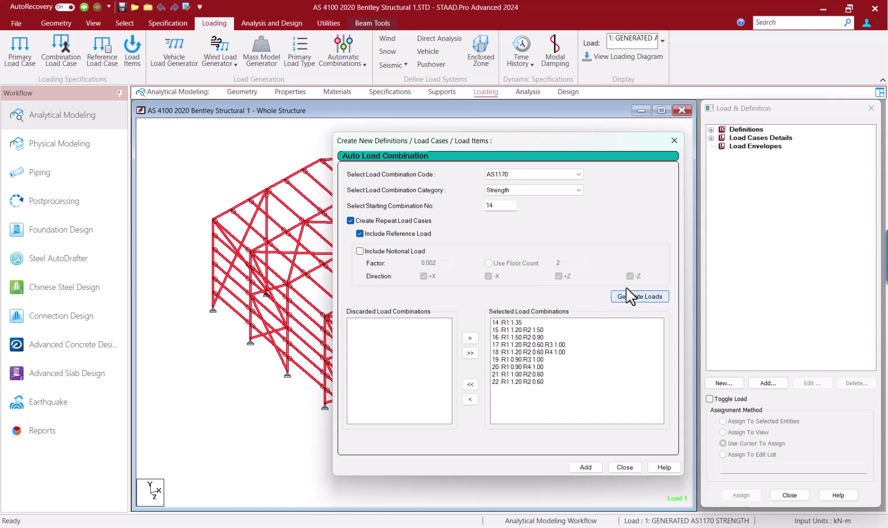
Preview the AS1170 combinations for the Serviceability category without adding them, and expand the load cases under Load Cases Details
{"action": "left_click", "coordinate": [530, 191]}
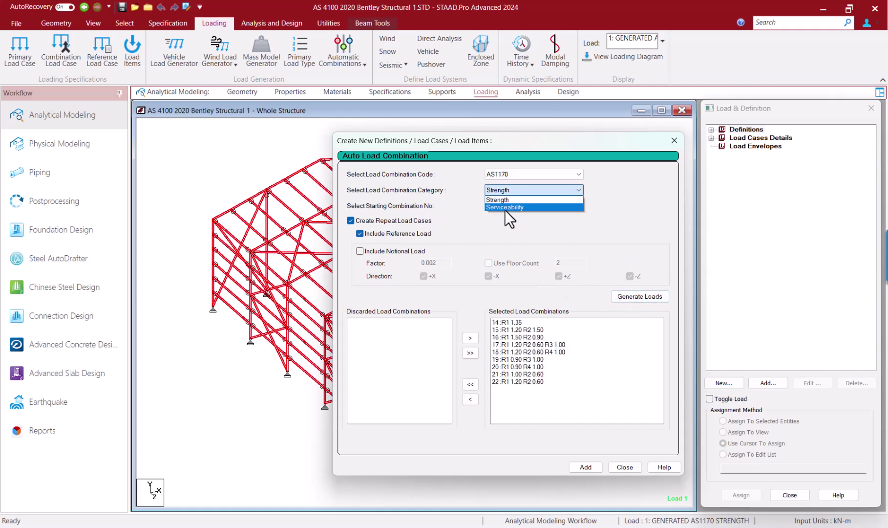
{"action": "left_click", "coordinate": [505, 207]}
{"action": "left_click", "coordinate": [634, 298]}
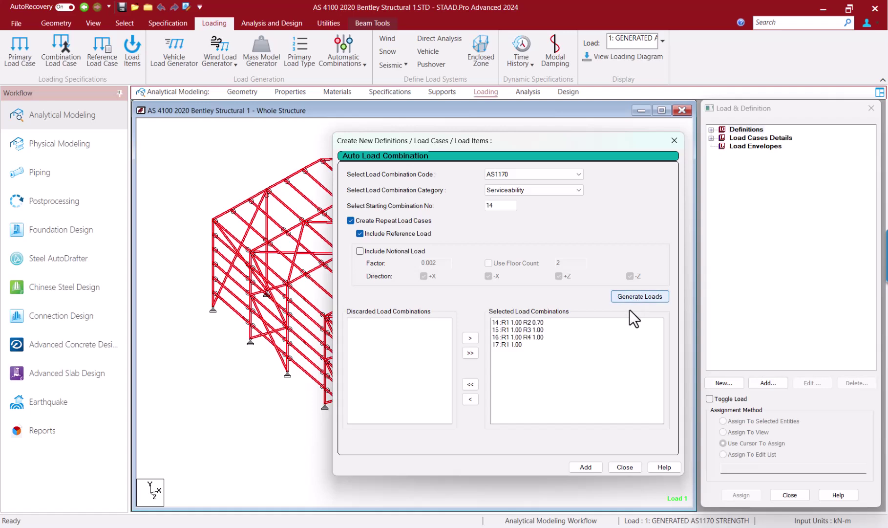
{"action": "left_click", "coordinate": [632, 465]}
{"action": "left_click", "coordinate": [711, 138]}
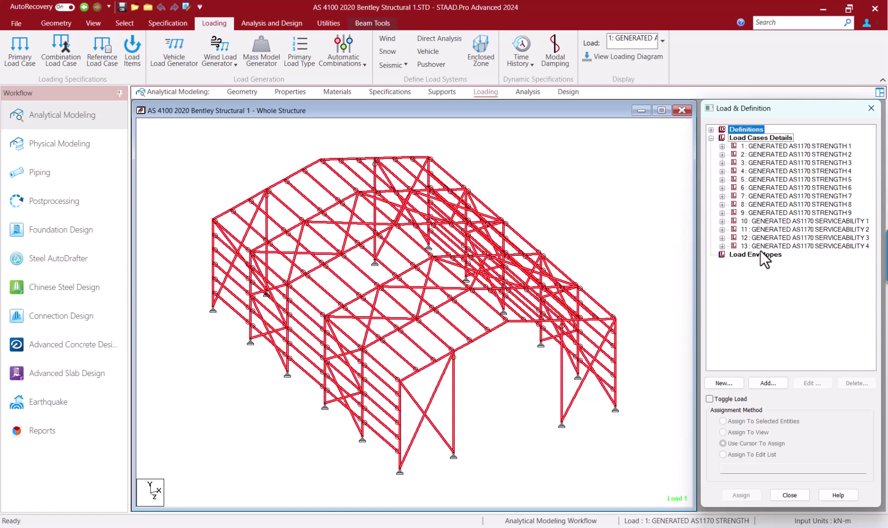
Start a new load envelope numbered 1 and set its type to STRENGTH
{"action": "left_click", "coordinate": [746, 254]}
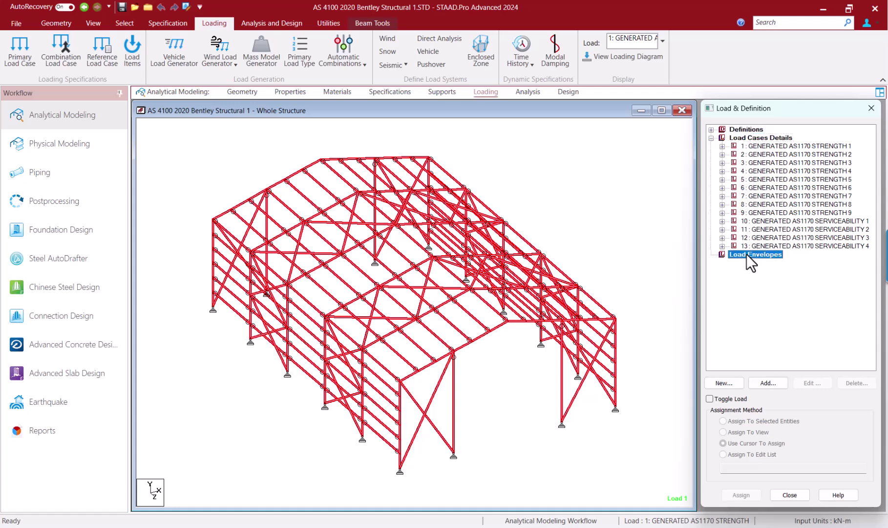
{"action": "left_click", "coordinate": [769, 383]}
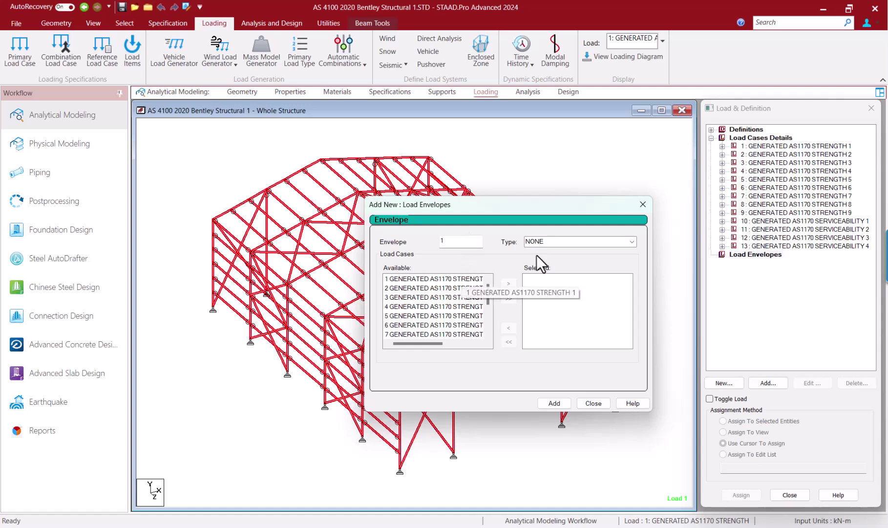
{"action": "left_click", "coordinate": [552, 242]}
{"action": "left_click", "coordinate": [632, 241]}
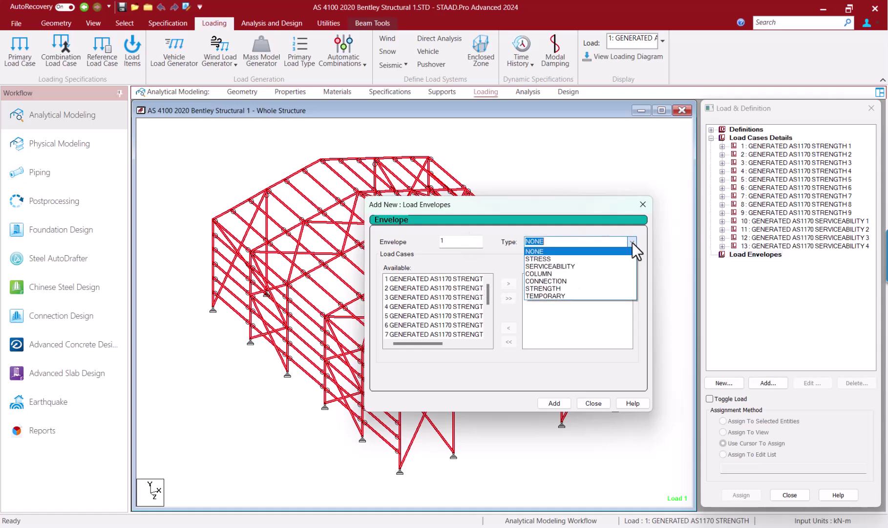
{"action": "left_click", "coordinate": [548, 285]}
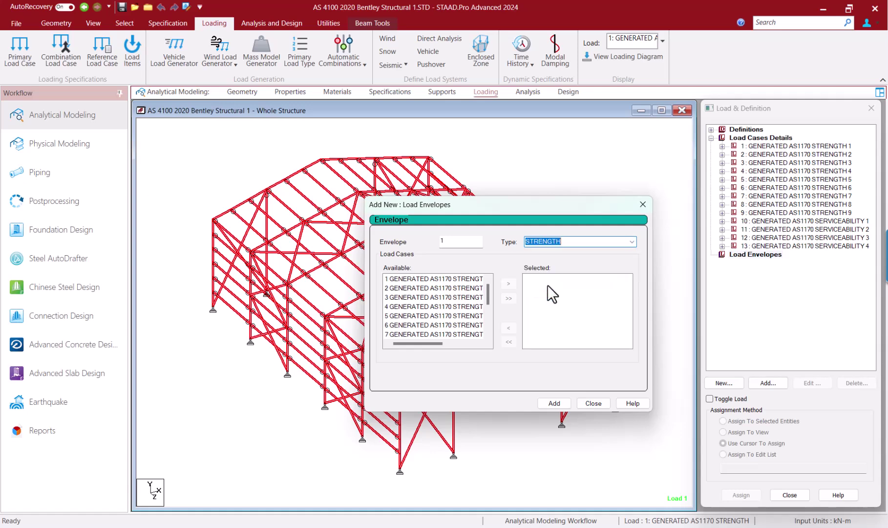
Include the AS1170 strength load cases 1 to 9 in envelope 1 and add the envelope
{"action": "left_click", "coordinate": [455, 279]}
{"action": "scroll", "coordinate": [456, 292], "scroll_direction": "down", "scroll_amount": 2}
{"action": "scroll", "coordinate": [455, 293], "scroll_direction": "down", "scroll_amount": 1}
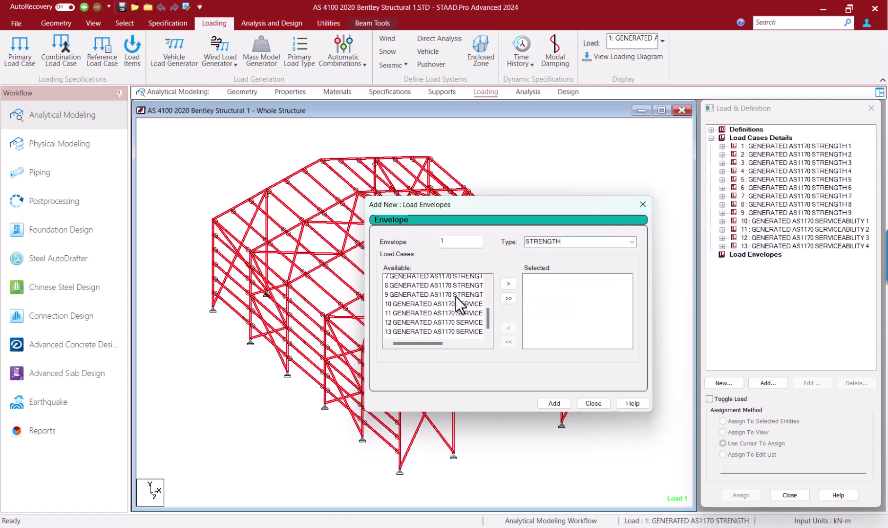
{"action": "left_click", "coordinate": [452, 287], "text": "shift"}
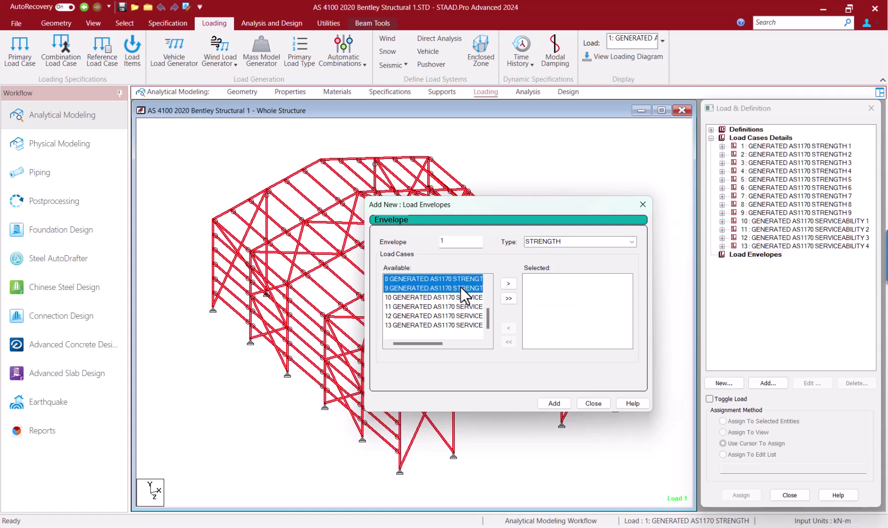
{"action": "left_click", "coordinate": [508, 283]}
{"action": "scroll", "coordinate": [564, 296], "scroll_direction": "down", "scroll_amount": 1}
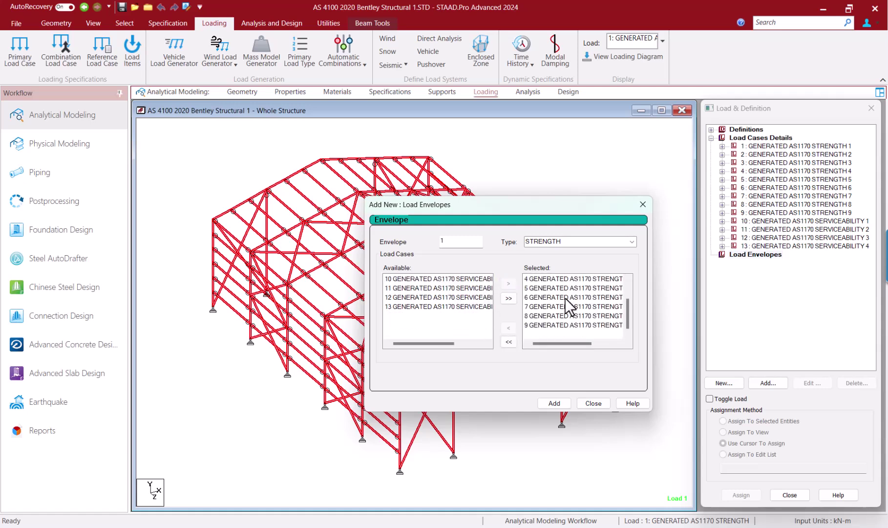
{"action": "left_click", "coordinate": [553, 402]}
Add envelope 2 of type SERVICEABILITY containing load cases 10 to 13, and close the envelope dialog
{"action": "left_click", "coordinate": [571, 242]}
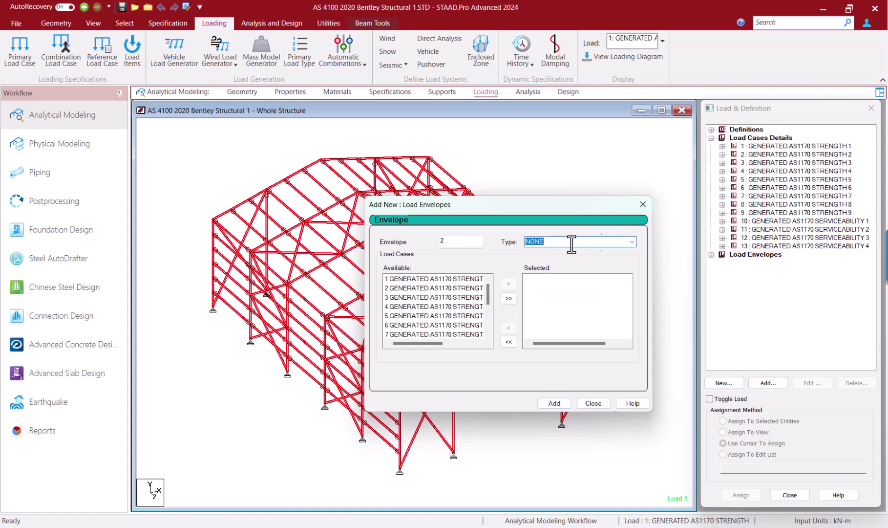
{"action": "left_click", "coordinate": [547, 295]}
{"action": "left_click", "coordinate": [462, 306]}
{"action": "left_click", "coordinate": [439, 334], "text": "shift"}
{"action": "left_click", "coordinate": [508, 284]}
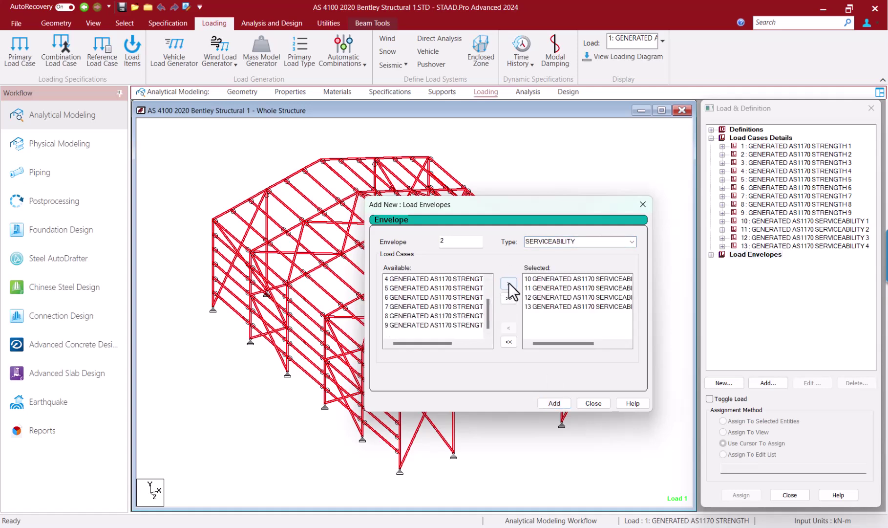
{"action": "left_click", "coordinate": [557, 403]}
{"action": "left_click", "coordinate": [601, 403]}
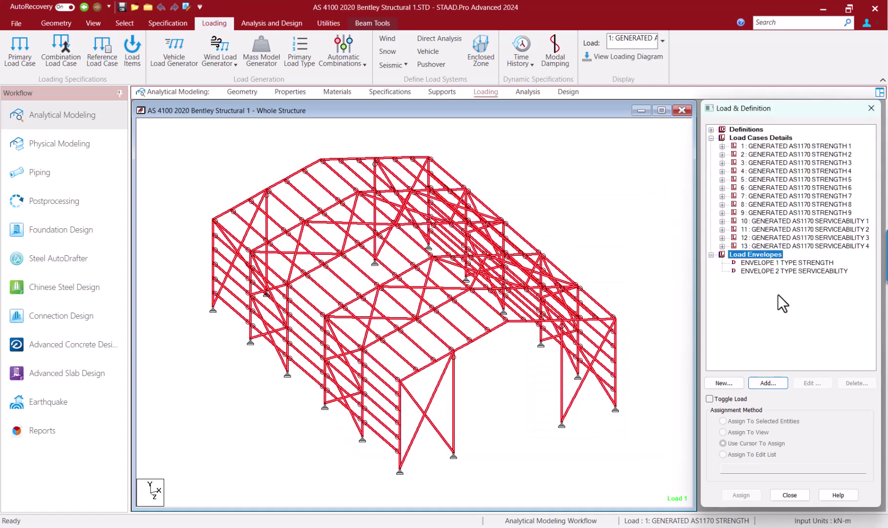
Insert a post-analysis load list command for envelope 1 after END DEFINE ENVELOPE, ahead of the steel design parameters
{"action": "left_click", "coordinate": [568, 92]}
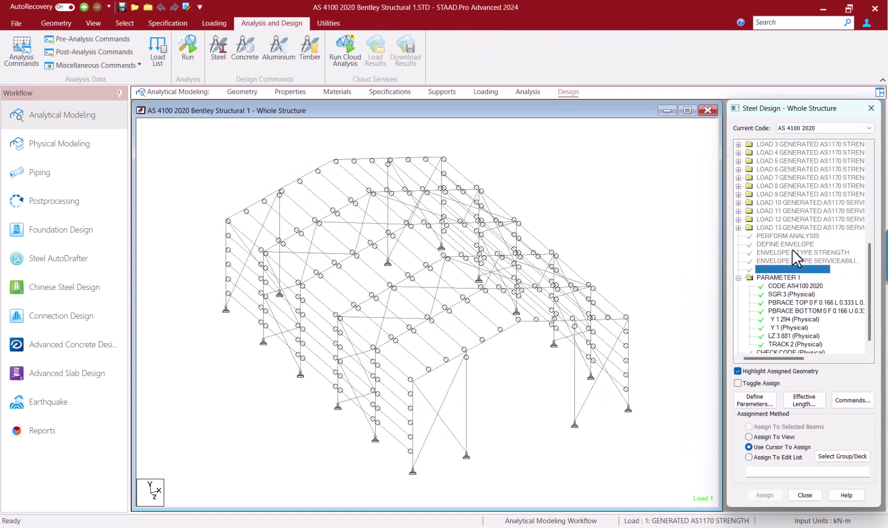
{"action": "scroll", "coordinate": [791, 239], "scroll_direction": "down", "scroll_amount": 1}
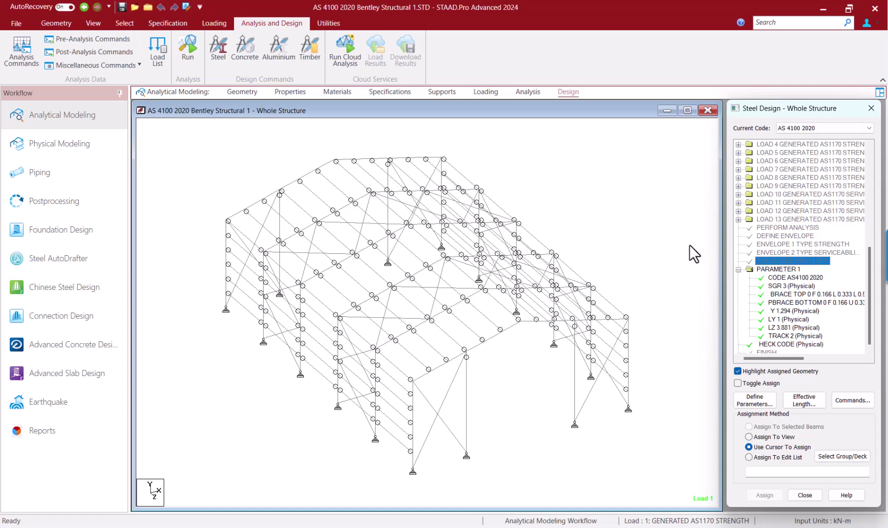
{"action": "left_click", "coordinate": [117, 53]}
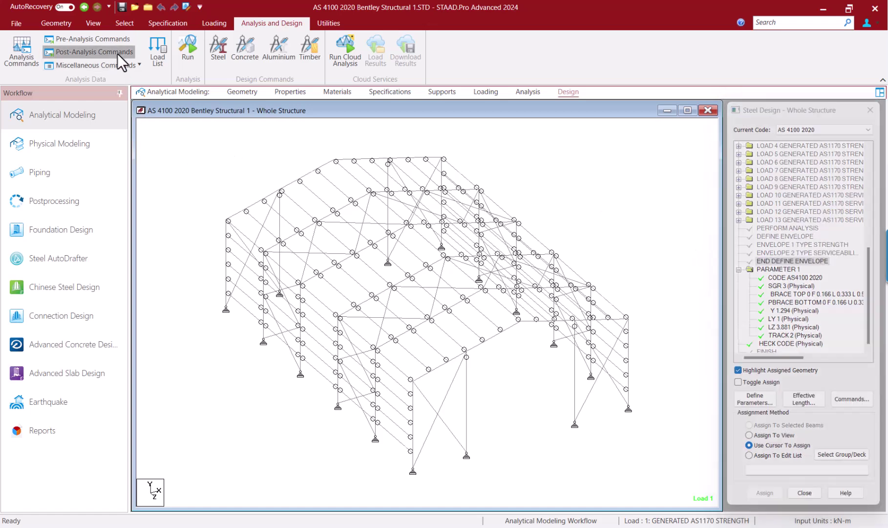
{"action": "left_click", "coordinate": [814, 398]}
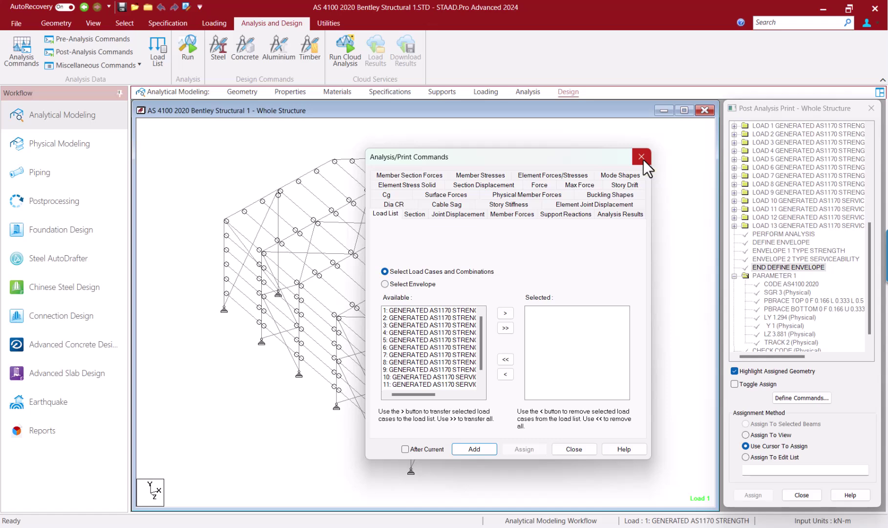
{"action": "left_click", "coordinate": [410, 284]}
{"action": "left_click", "coordinate": [414, 311]}
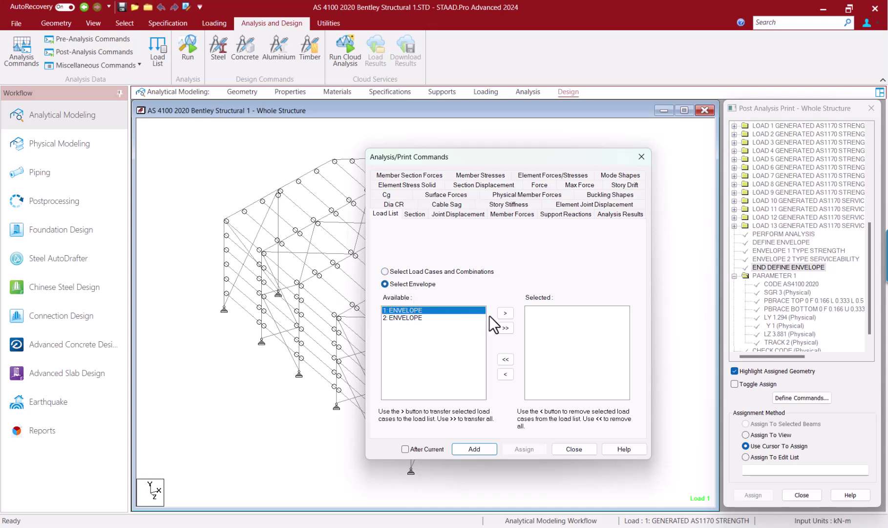
{"action": "left_click", "coordinate": [506, 313]}
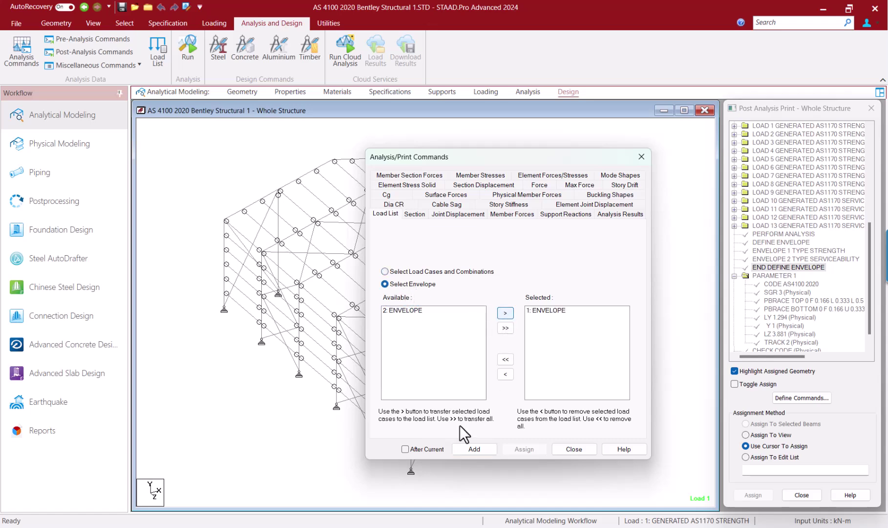
{"action": "left_click", "coordinate": [416, 449]}
{"action": "left_click", "coordinate": [478, 449]}
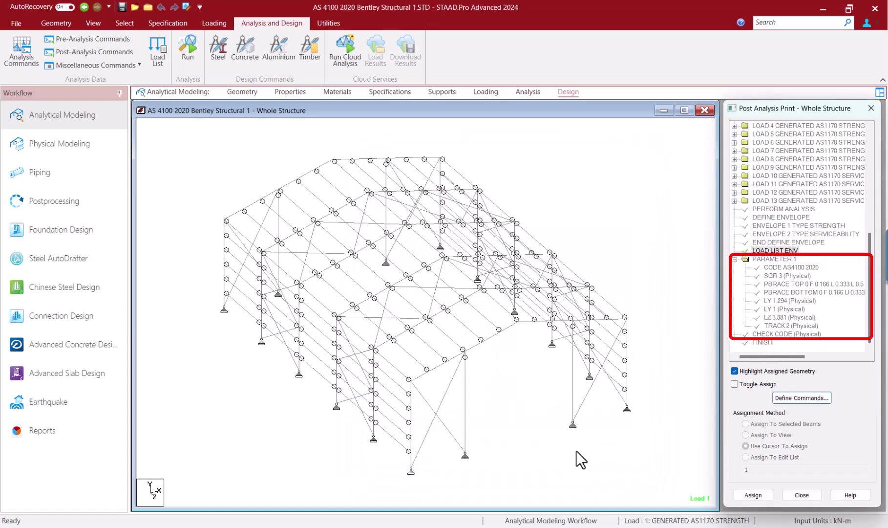
Insert a second load list command for envelope 2 after the CHECK CODE command
{"action": "left_click", "coordinate": [804, 336]}
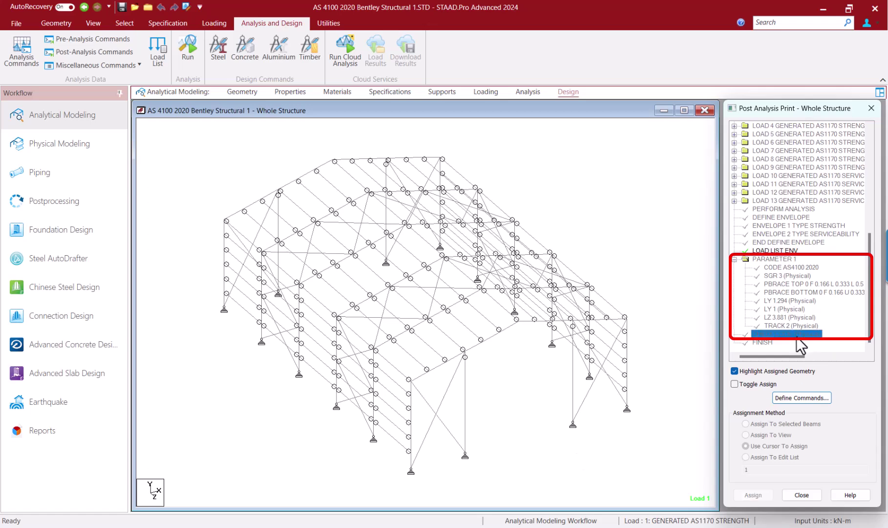
{"action": "left_click", "coordinate": [795, 398]}
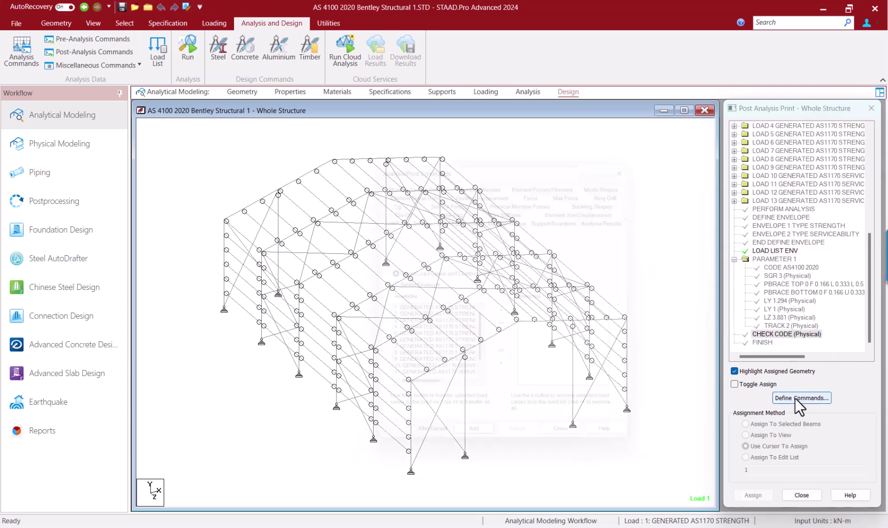
{"action": "left_click", "coordinate": [420, 285]}
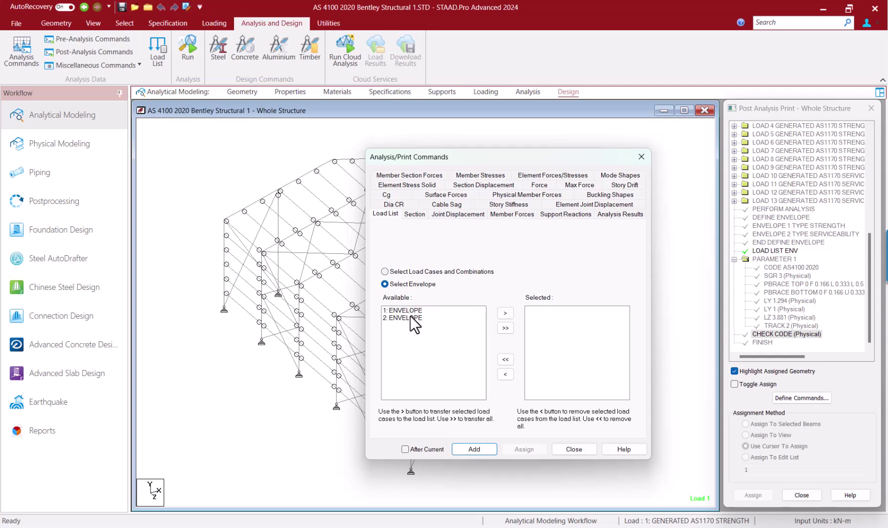
{"action": "left_click", "coordinate": [410, 317]}
{"action": "left_click", "coordinate": [505, 312]}
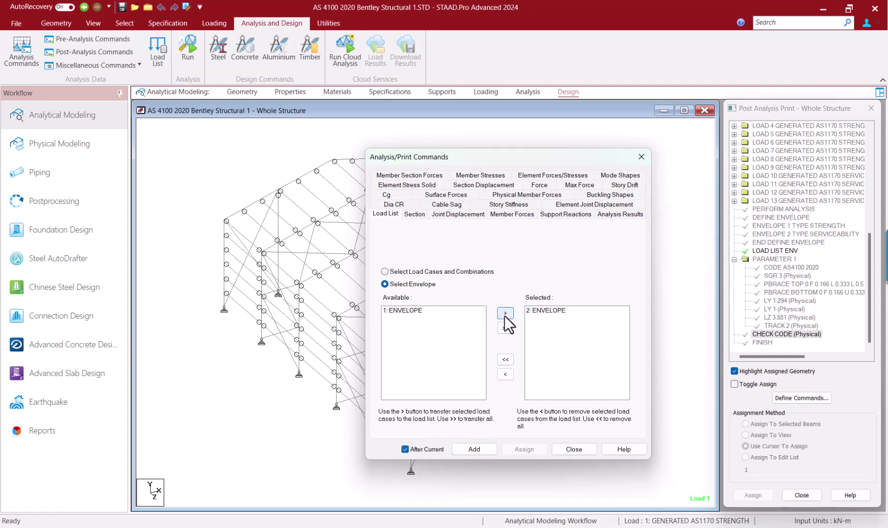
{"action": "left_click", "coordinate": [470, 446]}
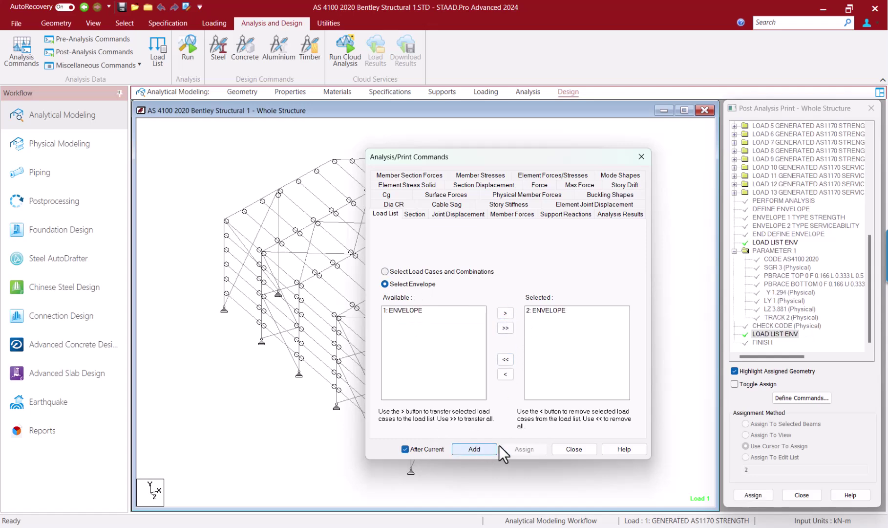
{"action": "left_click", "coordinate": [574, 449]}
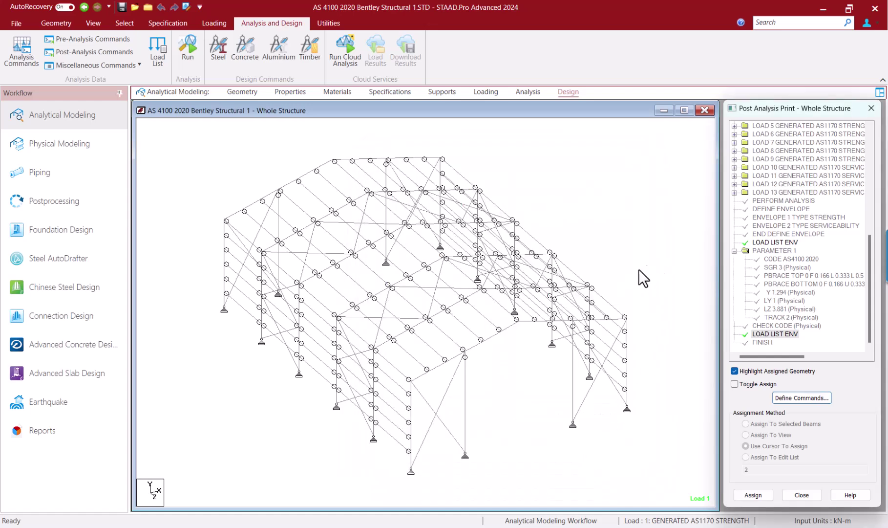
Select all beams of the sloping rafter on the front end frame and display the node numbers
{"action": "left_click", "coordinate": [424, 373]}
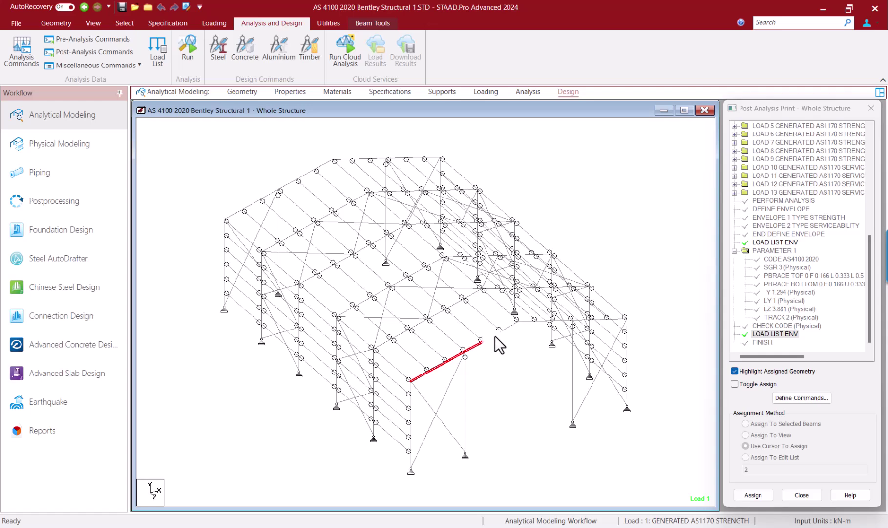
{"action": "left_click", "coordinate": [507, 327], "text": "ctrl"}
{"action": "key", "text": "shift+n"}
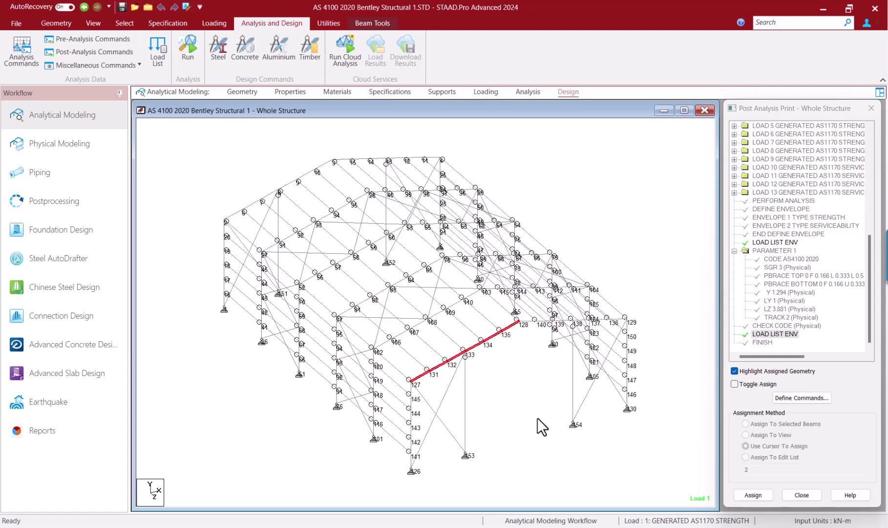
Define the AS 4100 2020 design parameter DJ1 with starting node 127 and assign it to the selected rafter beams
{"action": "left_click", "coordinate": [566, 91]}
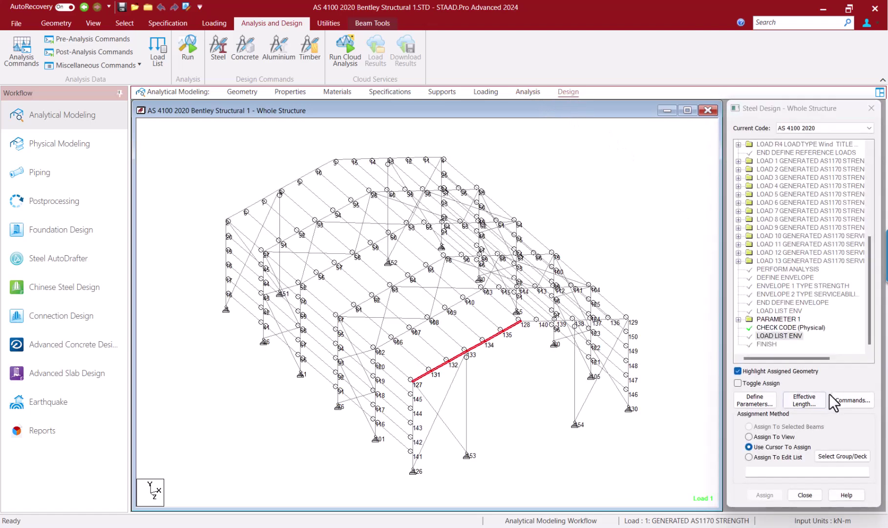
{"action": "left_click", "coordinate": [757, 405]}
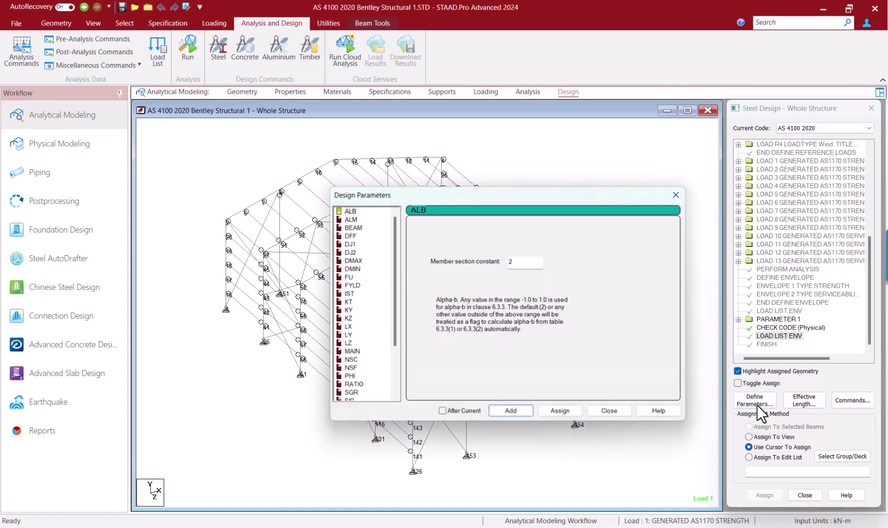
{"action": "left_click_drag", "start_coordinate": [570, 192], "coordinate": [277, 205]}
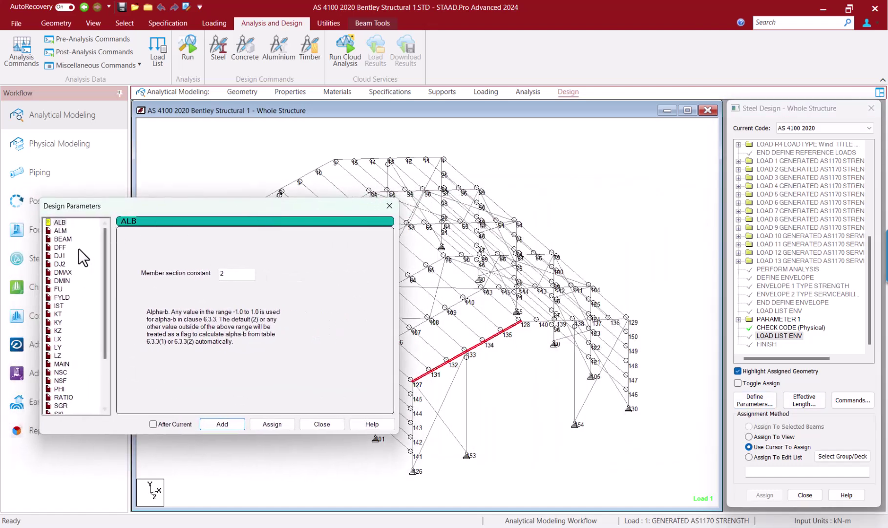
{"action": "left_click", "coordinate": [58, 255]}
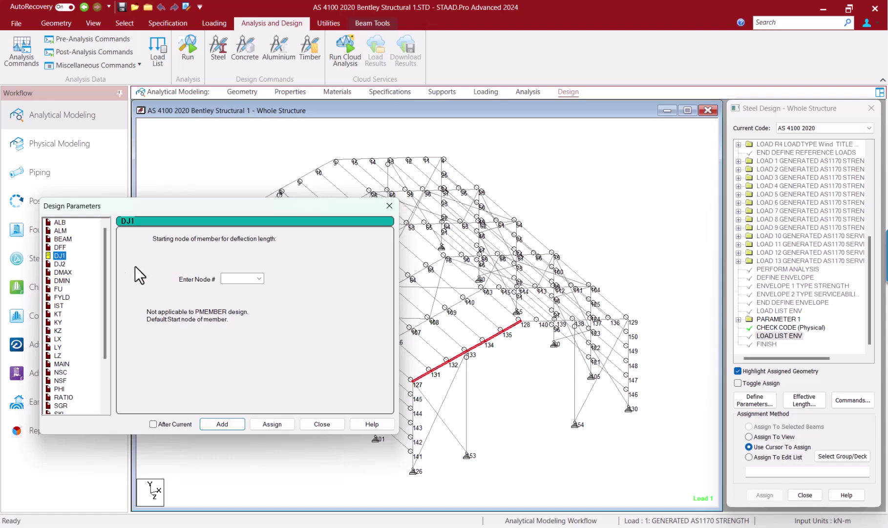
{"action": "left_click", "coordinate": [241, 279]}
{"action": "type", "text": "127"}
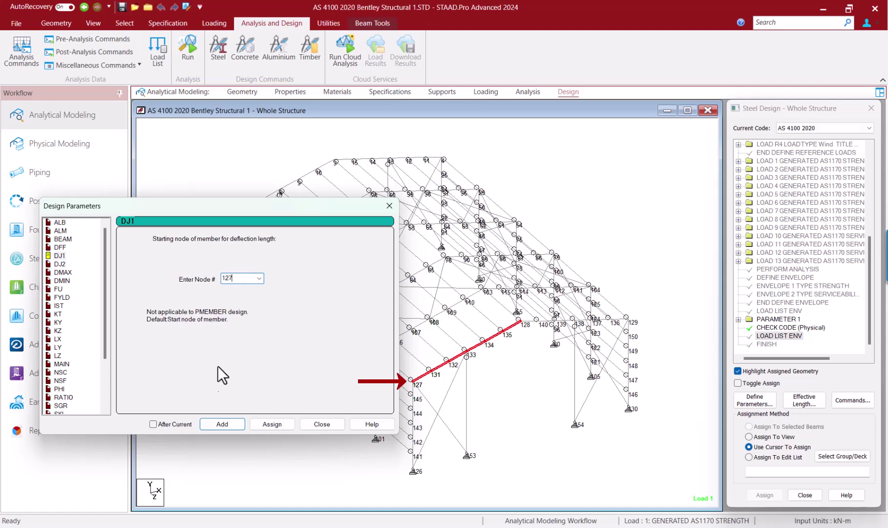
{"action": "left_click", "coordinate": [272, 424]}
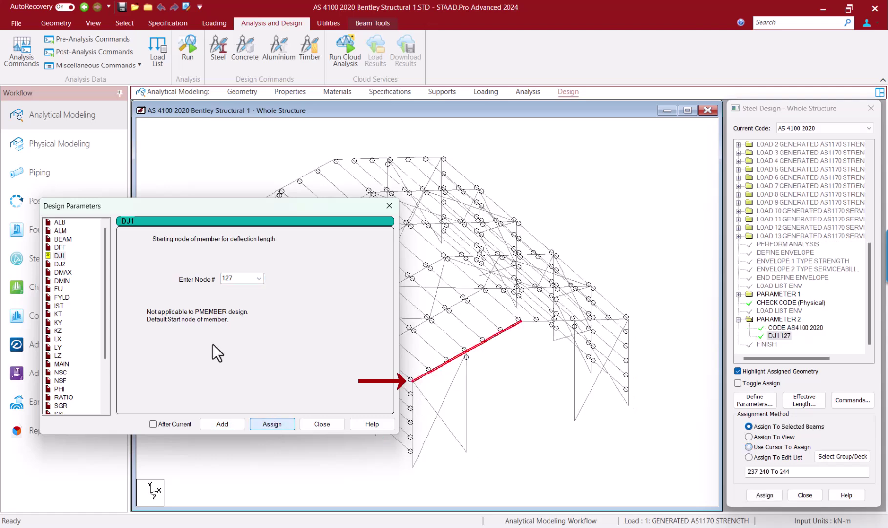
Define the design parameter DJ2 with ending node 128 and assign it to the selected rafter beams
{"action": "left_click", "coordinate": [59, 264]}
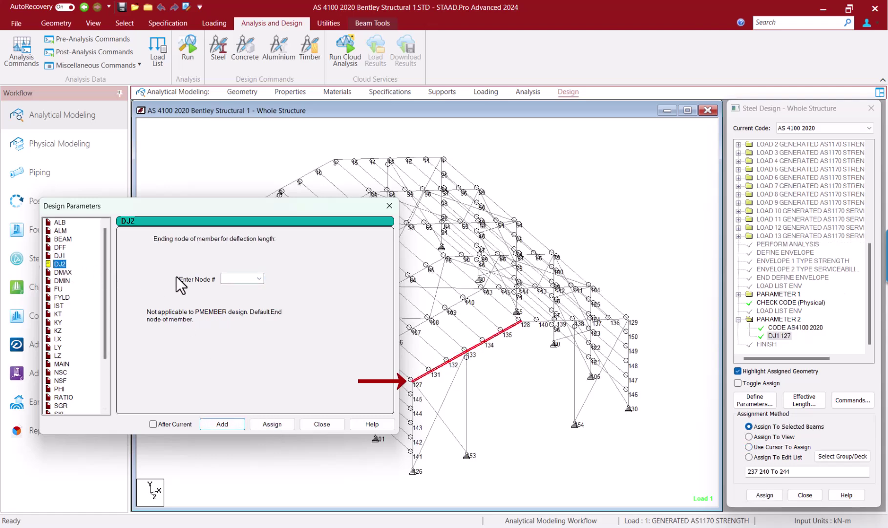
{"action": "left_click", "coordinate": [247, 278]}
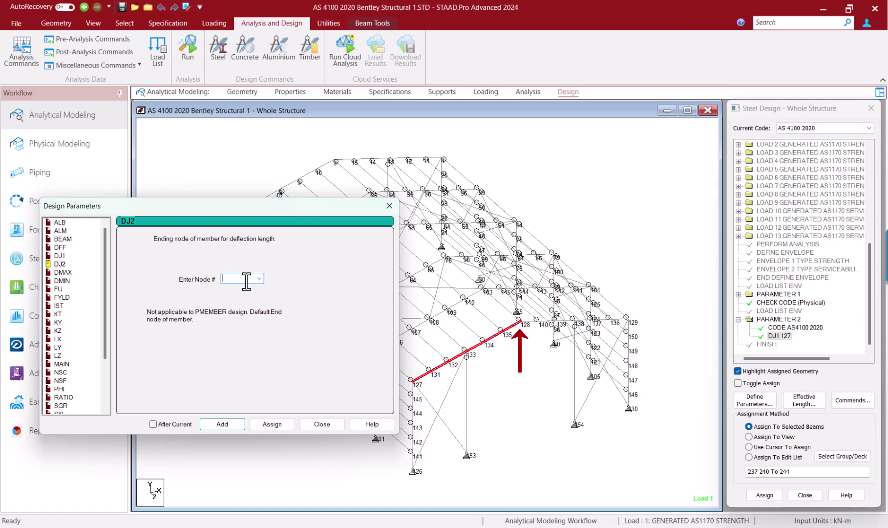
{"action": "type", "text": "128"}
{"action": "left_click", "coordinate": [265, 425]}
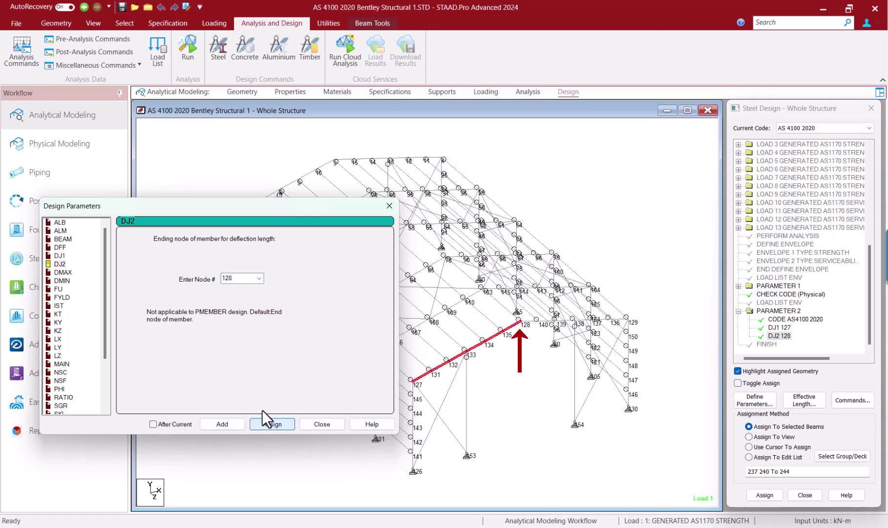
Set the deflection length to allowable local deflection parameter DFF to 500 and assign it to the selected rafter beams
{"action": "left_click", "coordinate": [60, 247]}
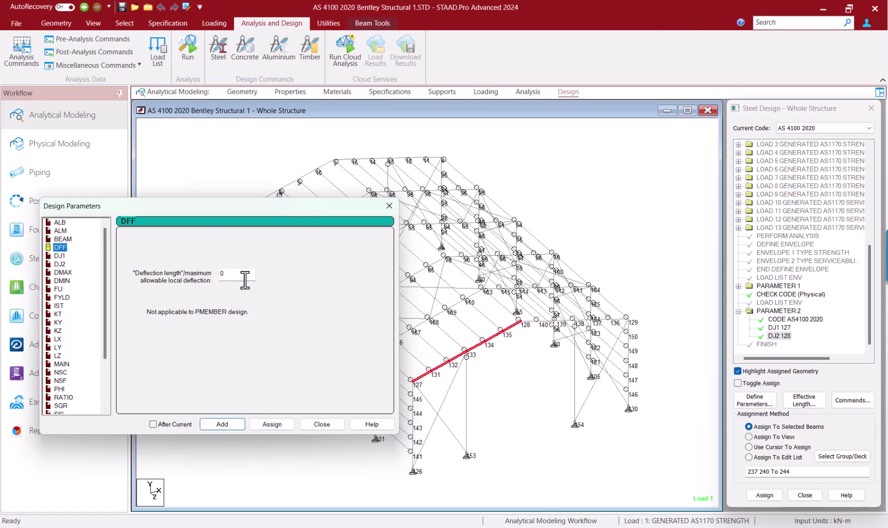
{"action": "left_click_drag", "start_coordinate": [230, 273], "coordinate": [220, 278]}
{"action": "type", "text": "500"}
{"action": "left_click", "coordinate": [272, 424]}
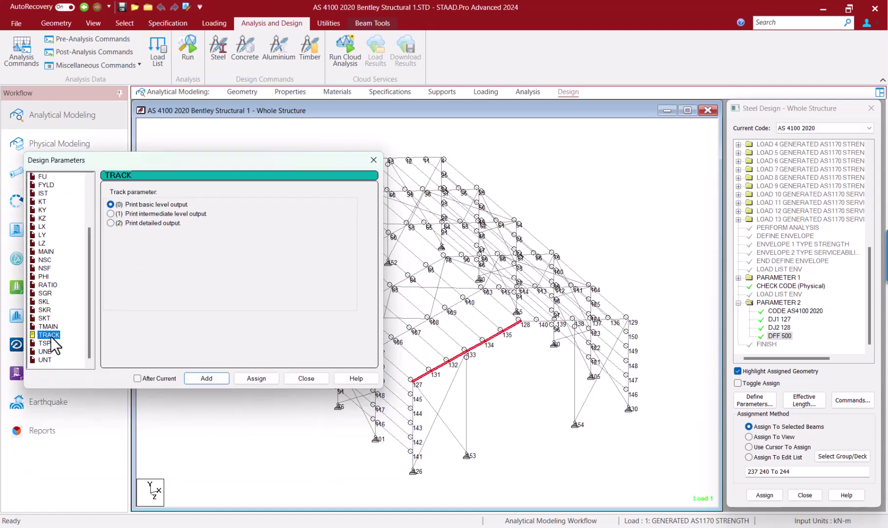
Set the TRACK parameter to 2, detailed output, assign it to the selected rafter beams, and finish defining parameters
{"action": "left_click", "coordinate": [144, 219]}
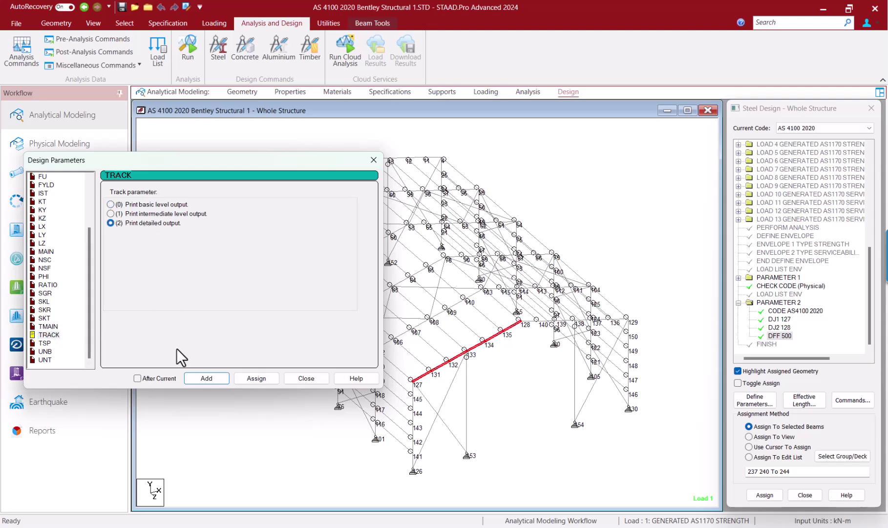
{"action": "left_click", "coordinate": [267, 382]}
{"action": "left_click", "coordinate": [327, 381]}
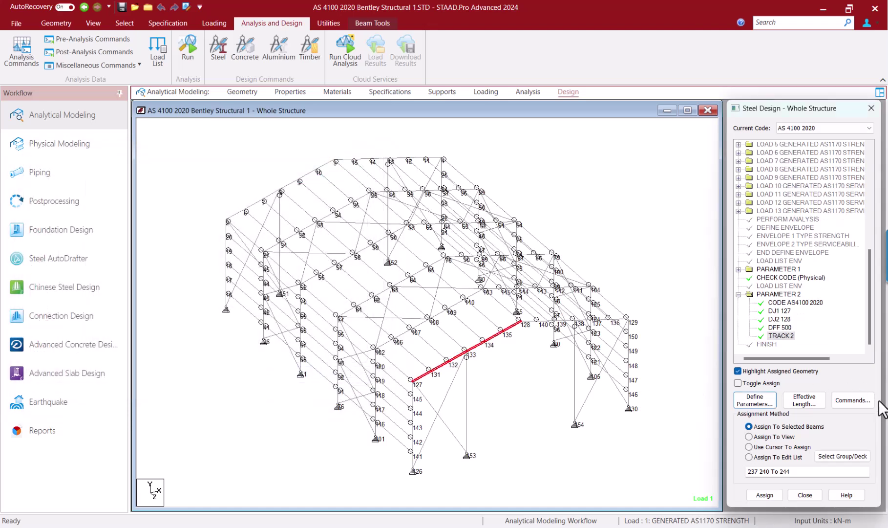
Assign a CHECK CODE command to the selected rafter beams after the second parameter block
{"action": "left_click", "coordinate": [852, 400]}
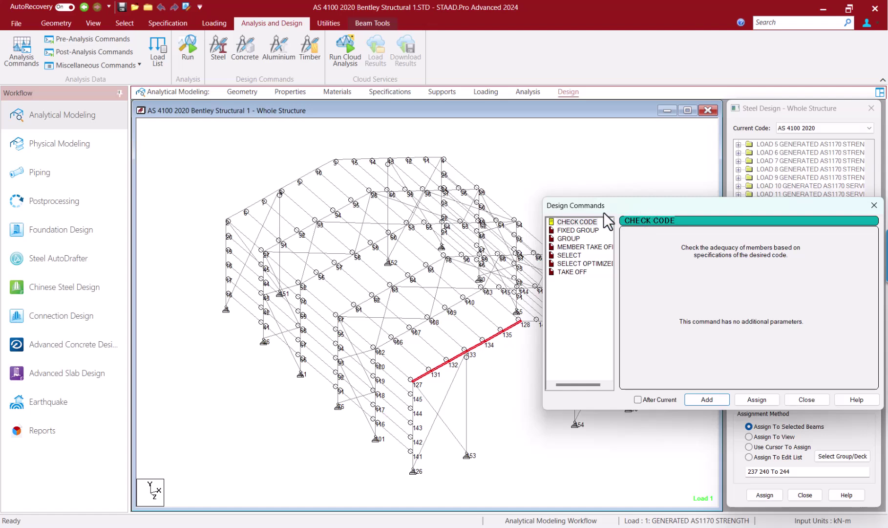
{"action": "left_click_drag", "start_coordinate": [607, 206], "coordinate": [226, 109]}
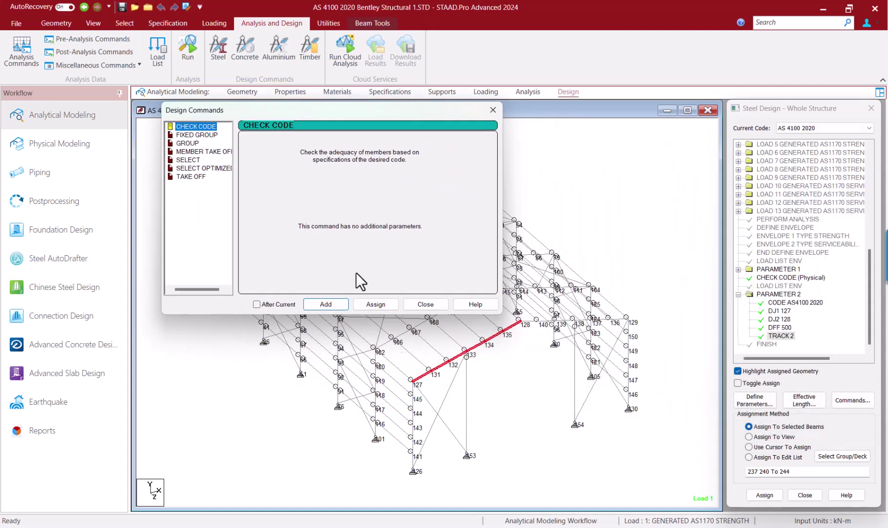
{"action": "left_click", "coordinate": [383, 305]}
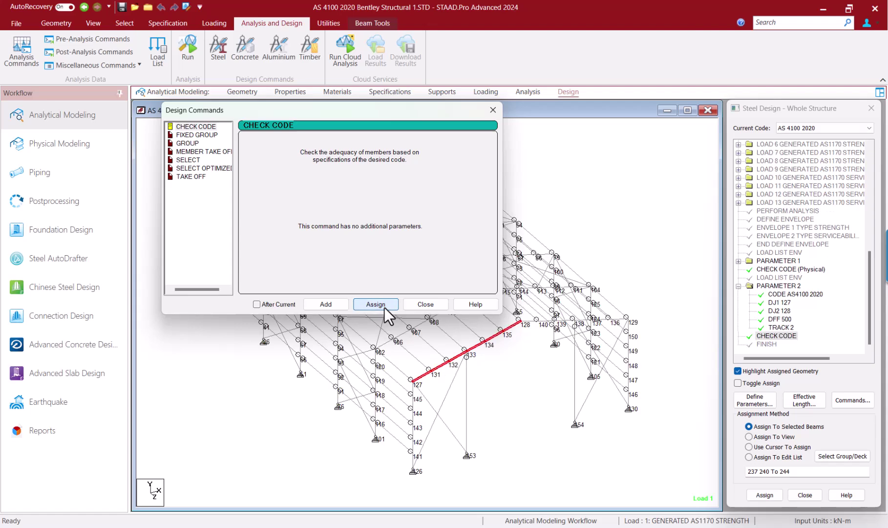
{"action": "left_click", "coordinate": [421, 304]}
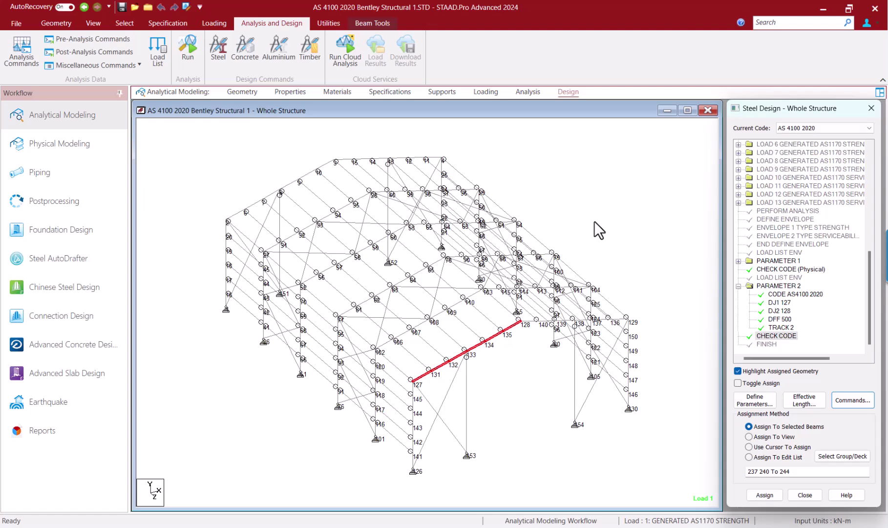
Run the analysis and design and open the output file in a maximized viewer
{"action": "left_click", "coordinate": [191, 49]}
{"action": "left_click", "coordinate": [433, 323]}
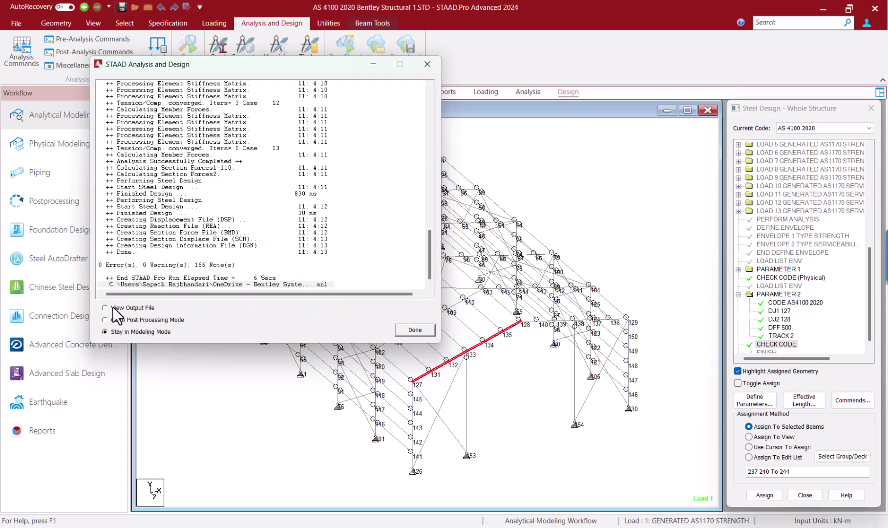
{"action": "left_click", "coordinate": [420, 330]}
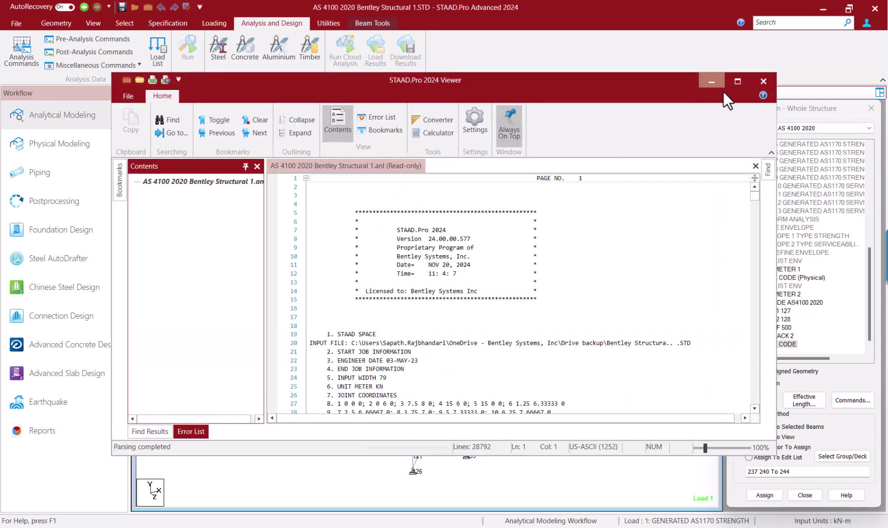
{"action": "left_click", "coordinate": [737, 81]}
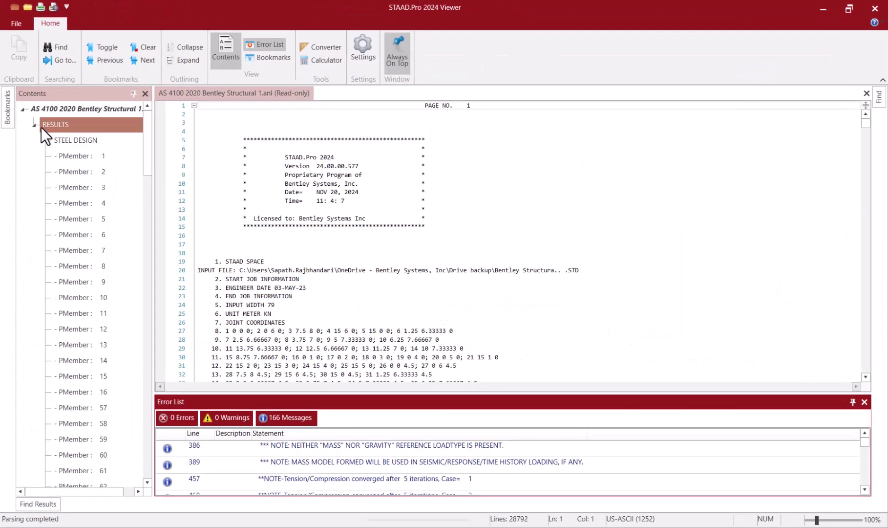
Find the last steel design section in the output file's contents and open the results of member 237
{"action": "left_click", "coordinate": [34, 125]}
{"action": "left_click", "coordinate": [34, 125]}
{"action": "left_click", "coordinate": [88, 139]}
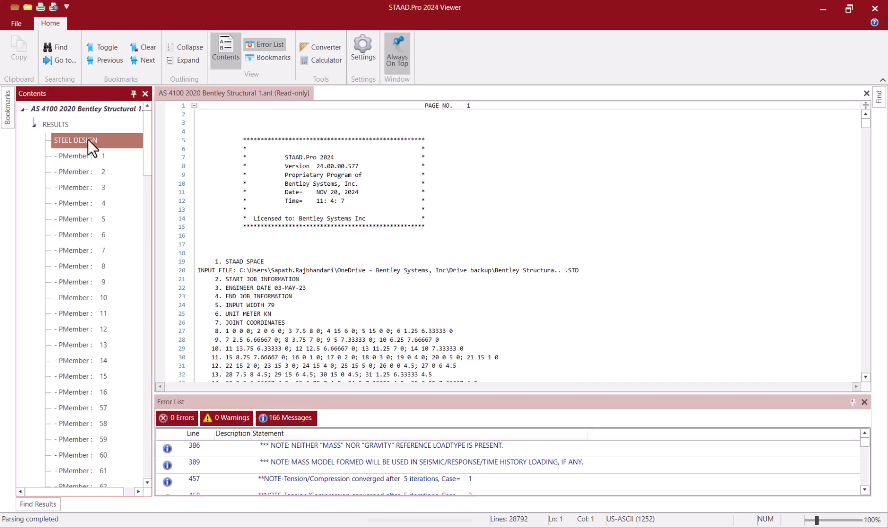
{"action": "scroll", "coordinate": [88, 139], "scroll_direction": "down", "scroll_amount": 15}
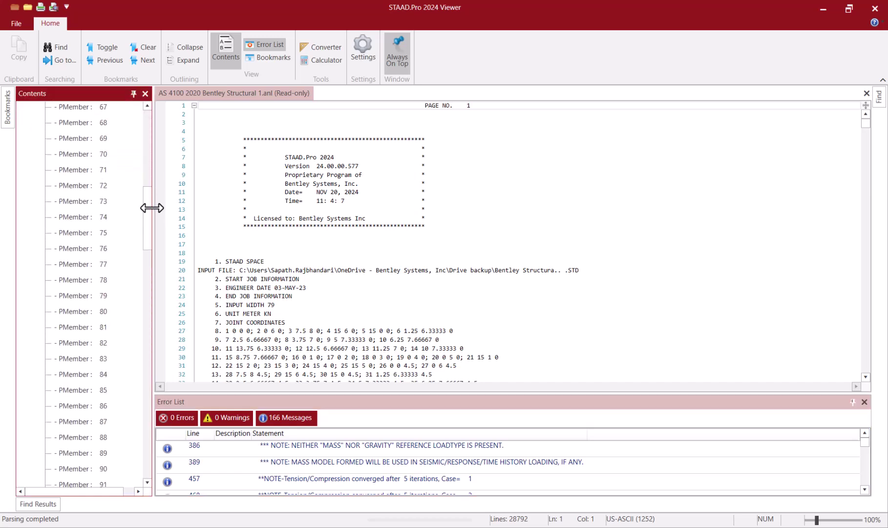
{"action": "left_click_drag", "start_coordinate": [146, 215], "coordinate": [121, 447]}
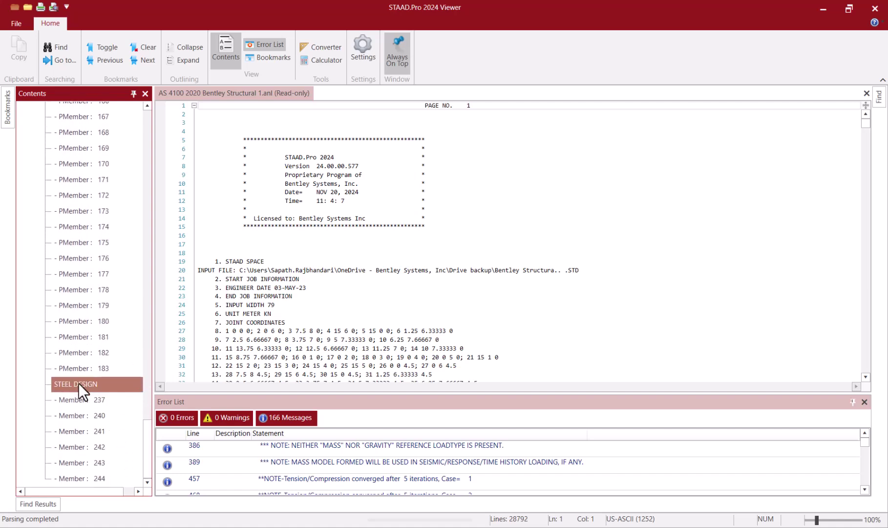
{"action": "left_click", "coordinate": [99, 401]}
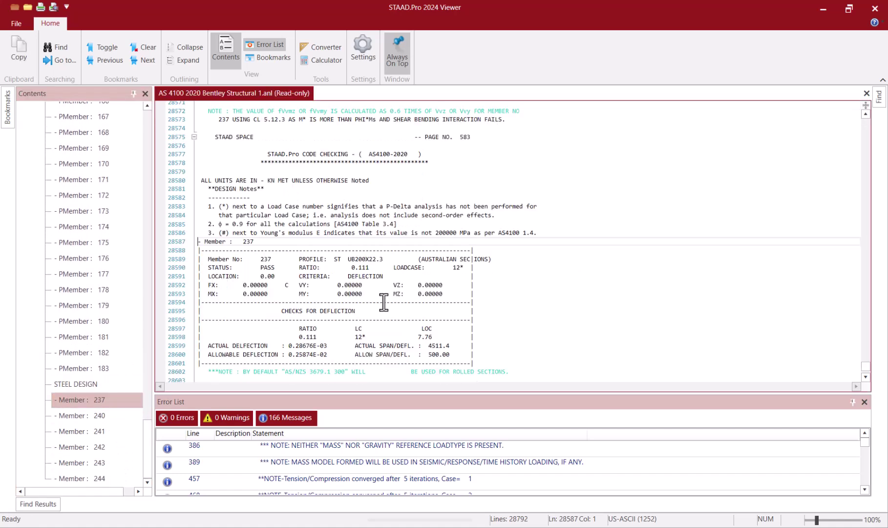
Highlight the deflection check heading and governing ratio of member 237, as well as the ratio of member 240
{"action": "scroll", "coordinate": [384, 302], "scroll_direction": "down", "scroll_amount": 1}
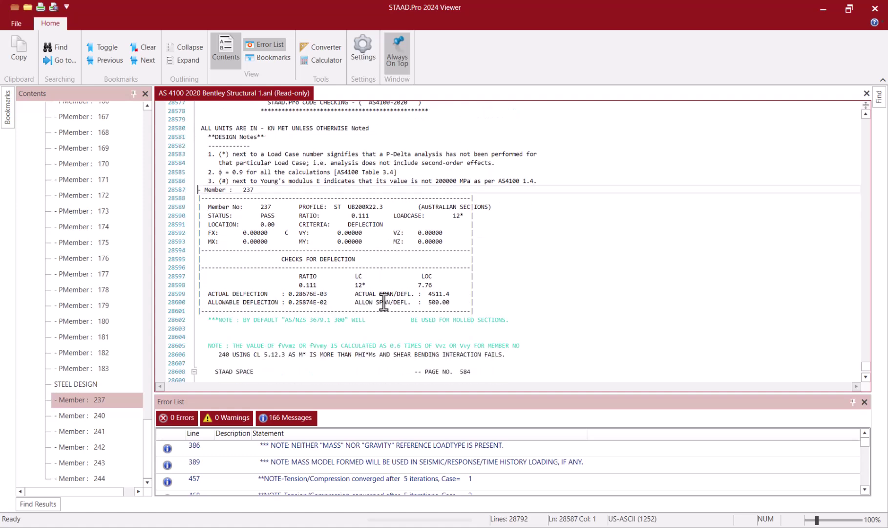
{"action": "double_click", "coordinate": [293, 259]}
{"action": "left_click_drag", "start_coordinate": [306, 259], "coordinate": [365, 259]}
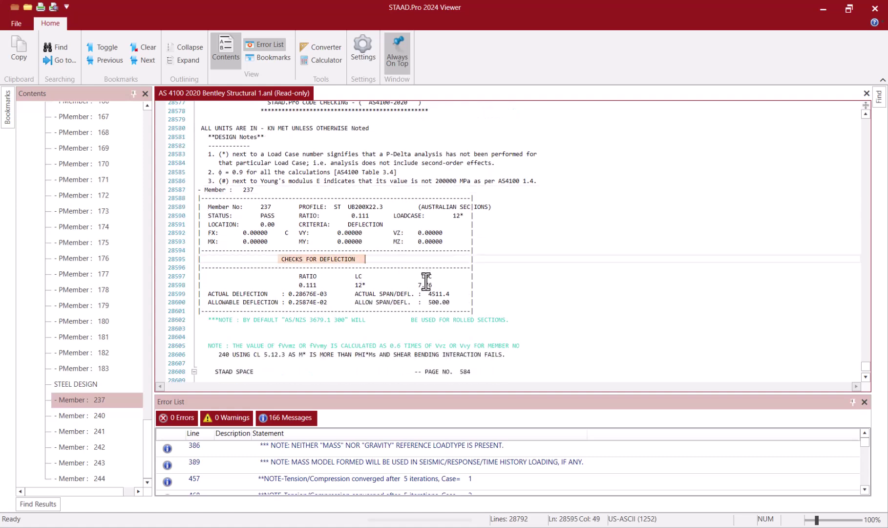
{"action": "left_click_drag", "start_coordinate": [375, 216], "coordinate": [298, 215]}
{"action": "left_click", "coordinate": [93, 415]}
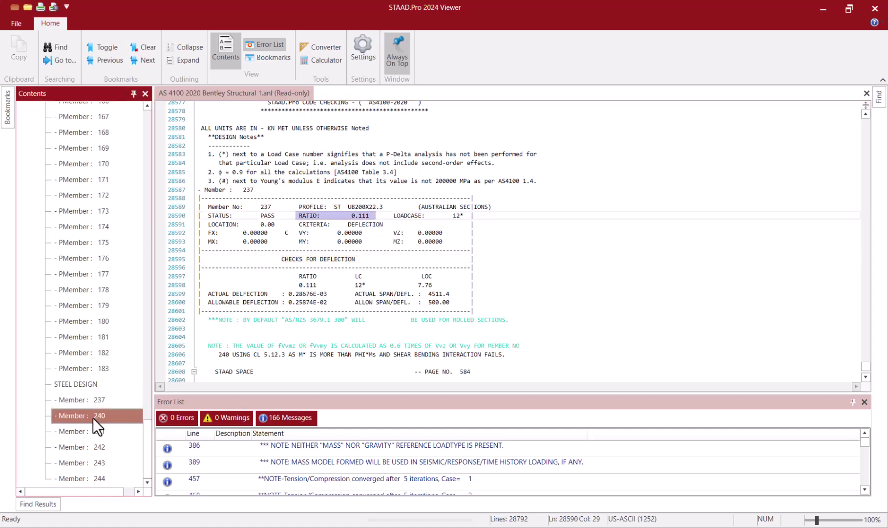
{"action": "left_click_drag", "start_coordinate": [376, 268], "coordinate": [345, 267]}
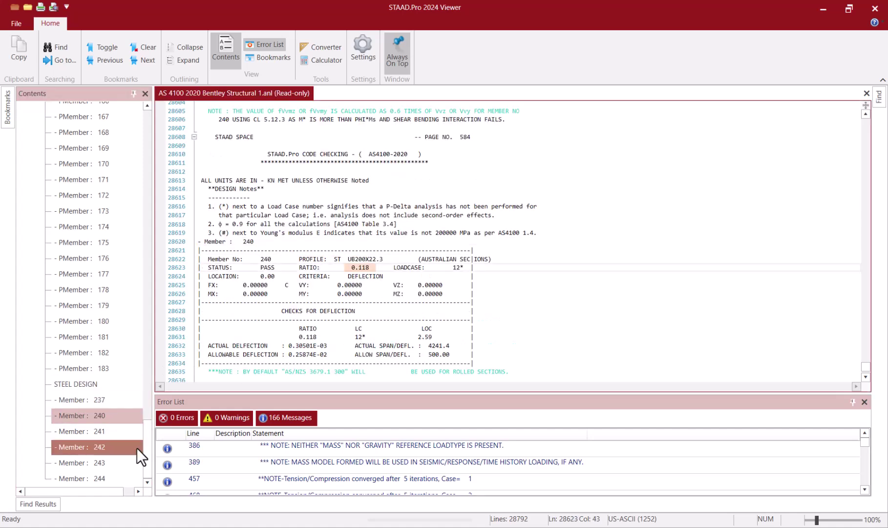
Review the code check results of PMember 1 in the first steel design section of the output file
{"action": "left_click_drag", "start_coordinate": [151, 439], "coordinate": [191, 132]}
{"action": "left_click", "coordinate": [110, 155]}
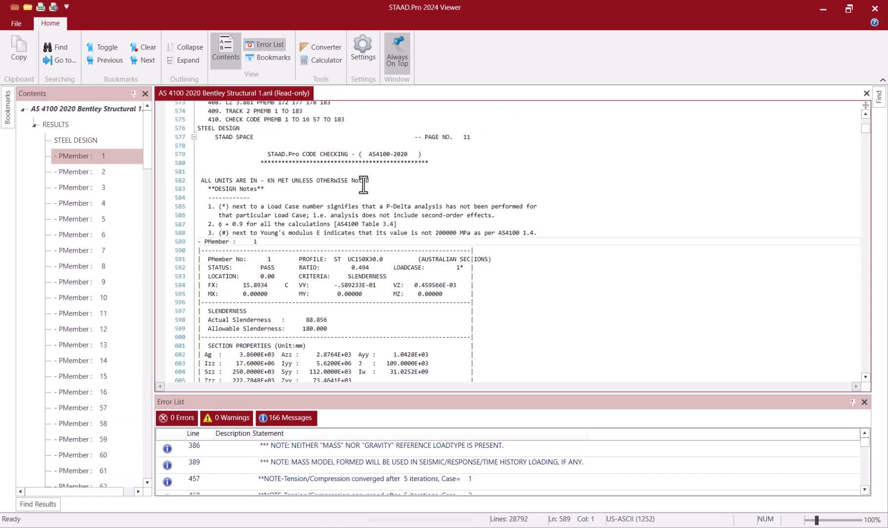
{"action": "scroll", "coordinate": [364, 185], "scroll_direction": "down", "scroll_amount": 1}
{"action": "scroll", "coordinate": [364, 186], "scroll_direction": "down", "scroll_amount": 1}
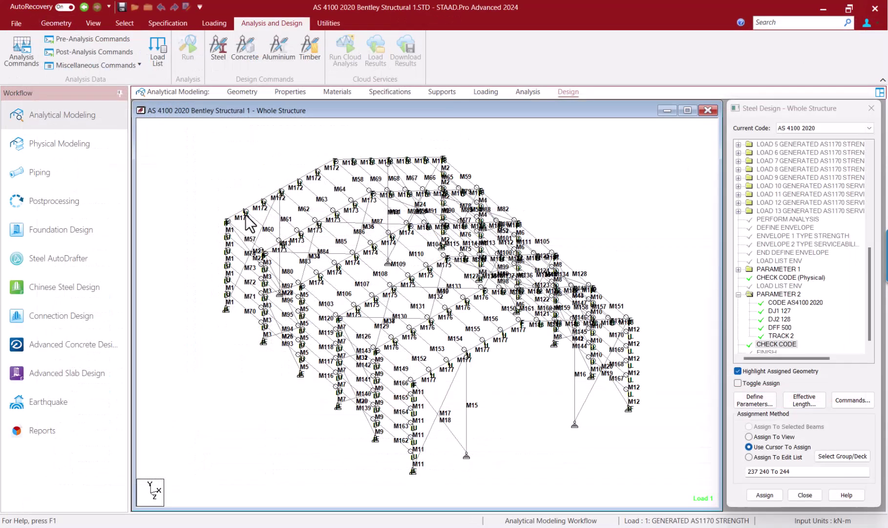
Switch to the postprocessing workflow and show the utilization ratio layout with the design results table
{"action": "left_click", "coordinate": [58, 207]}
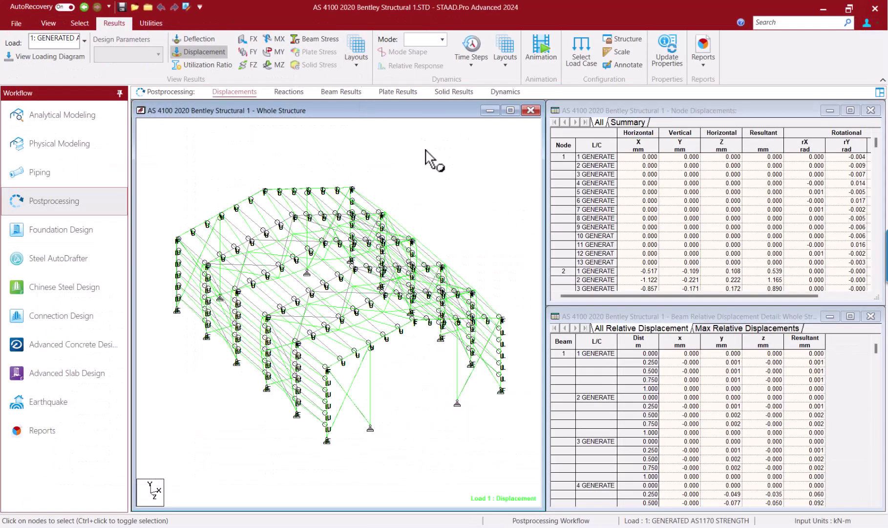
{"action": "left_click", "coordinate": [366, 64]}
{"action": "left_click", "coordinate": [352, 165]}
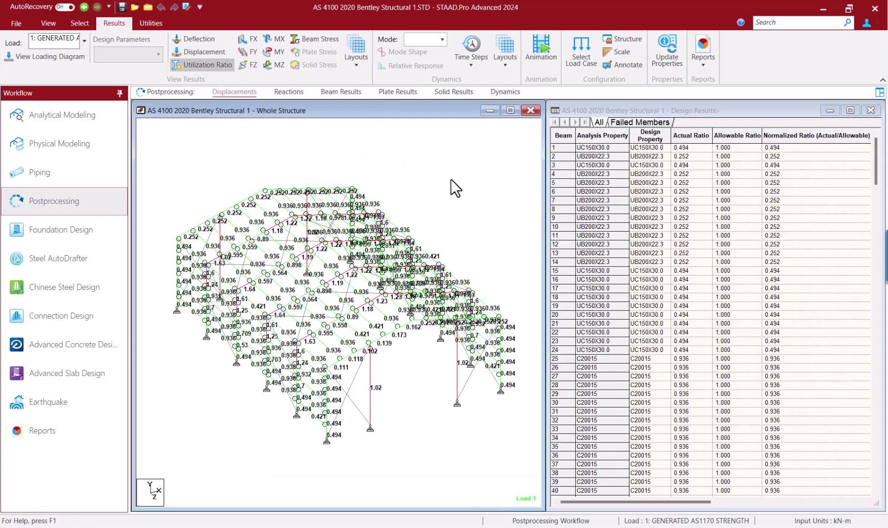
Select individual beams of the front rafter and examine their ratio, governing clause and load case in the design results table
{"action": "double_click", "coordinate": [357, 351]}
{"action": "scroll", "coordinate": [358, 345], "scroll_direction": "up", "scroll_amount": 1}
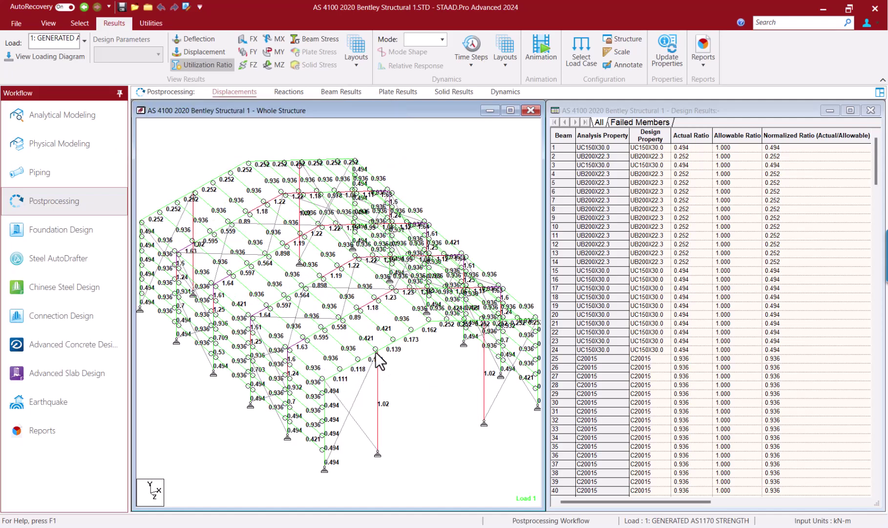
{"action": "left_click", "coordinate": [409, 334]}
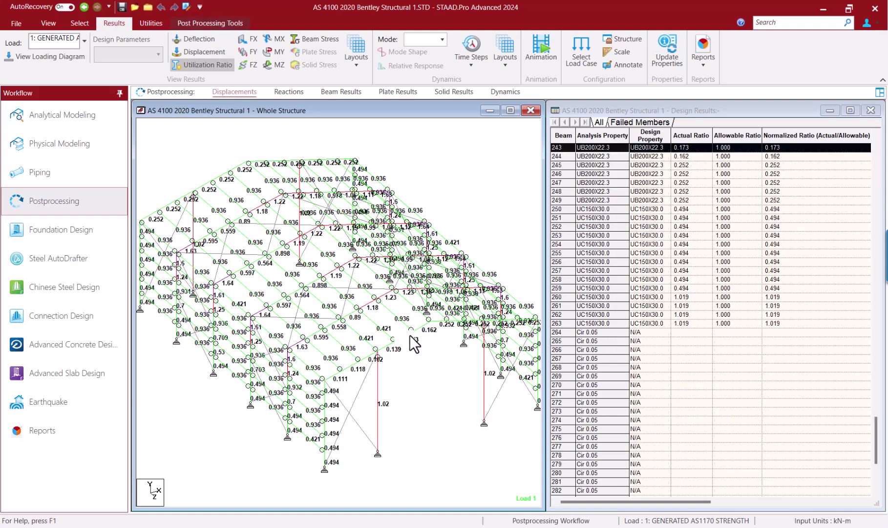
{"action": "left_click", "coordinate": [385, 347]}
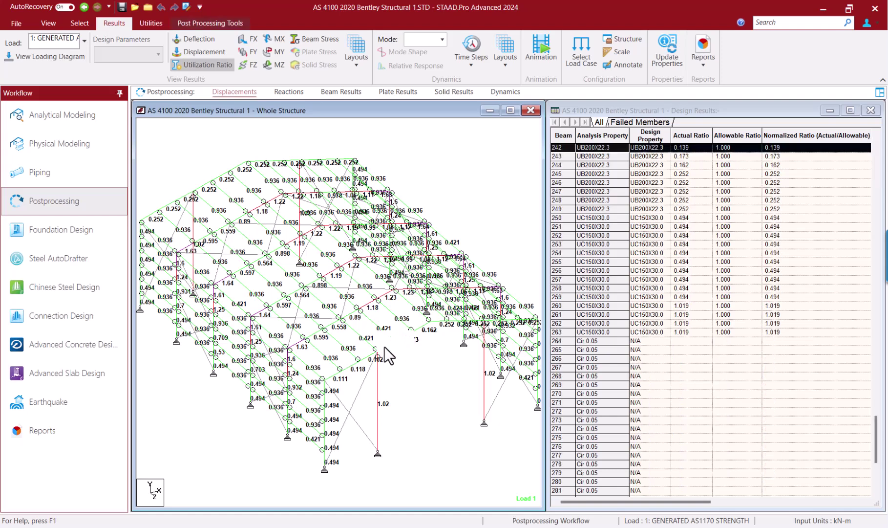
{"action": "left_click_drag", "start_coordinate": [611, 499], "coordinate": [722, 492]}
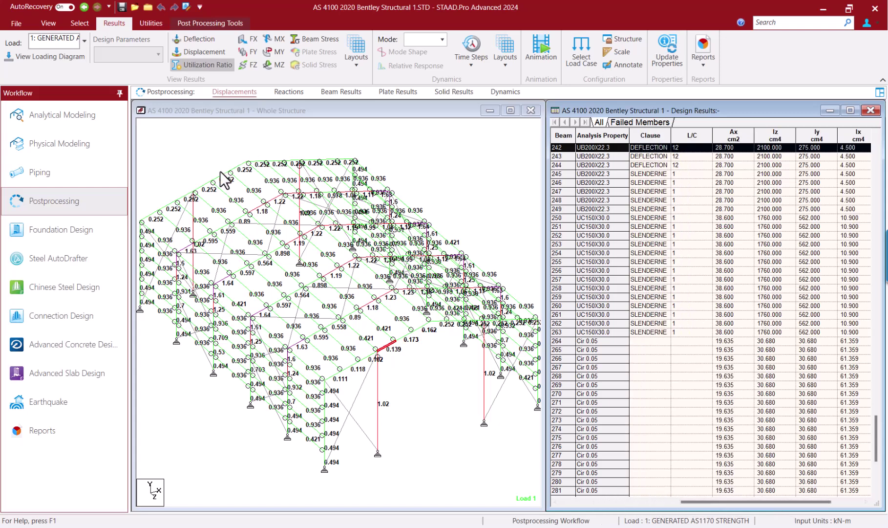
{"action": "left_click", "coordinate": [362, 367]}
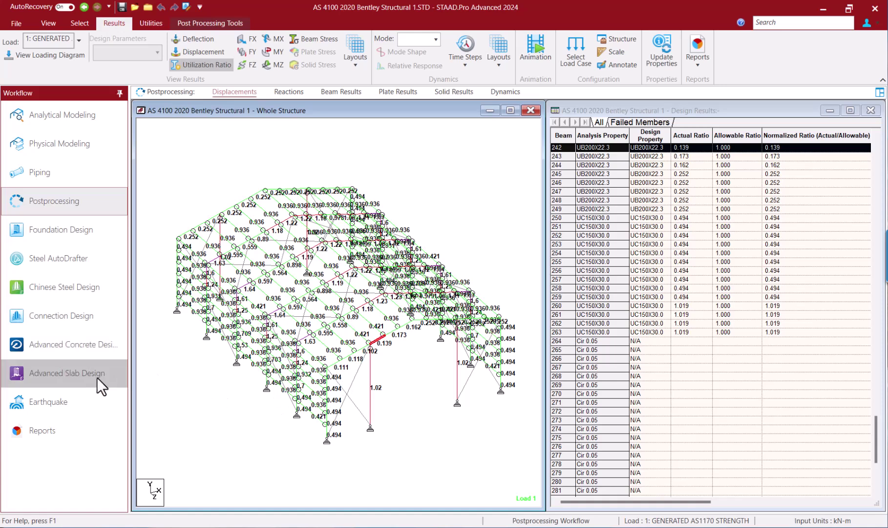
Set up a report without Job Information that includes Steel Design Detail from the steel design results, and browse its pages
{"action": "left_click", "coordinate": [63, 429]}
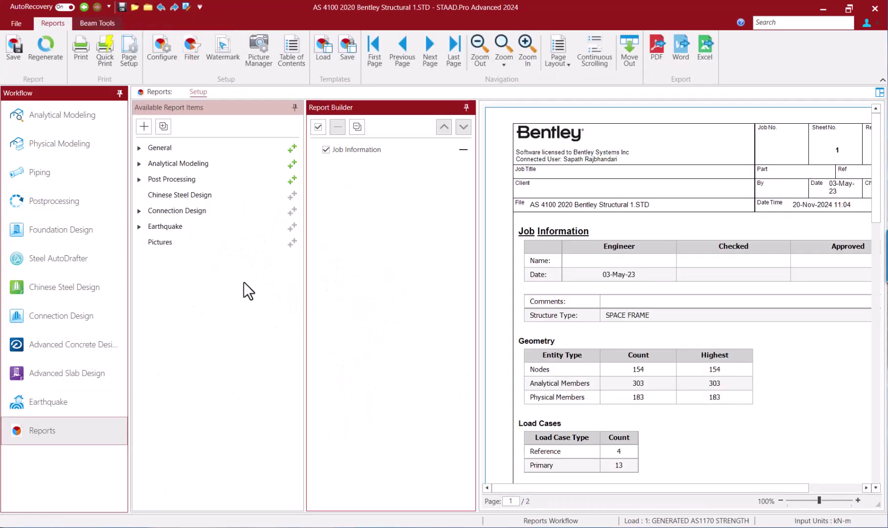
{"action": "left_click", "coordinate": [326, 150]}
{"action": "left_click", "coordinate": [139, 179]}
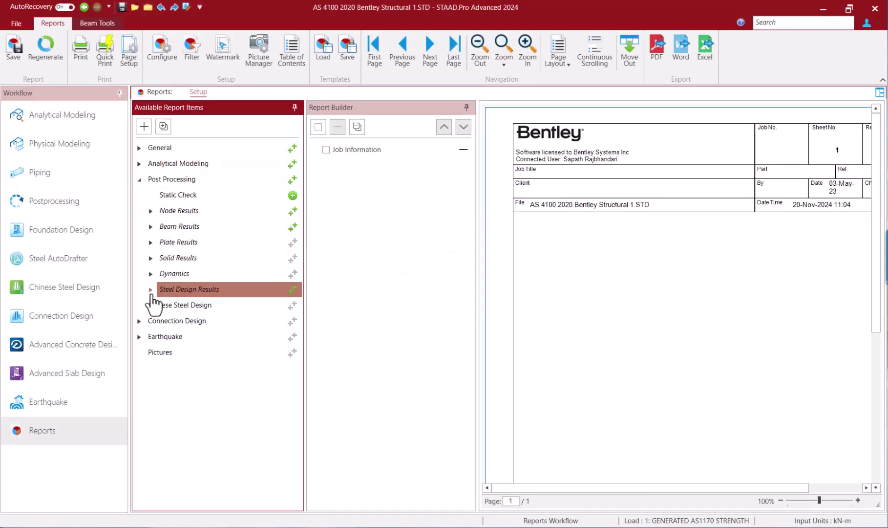
{"action": "left_click", "coordinate": [151, 289]}
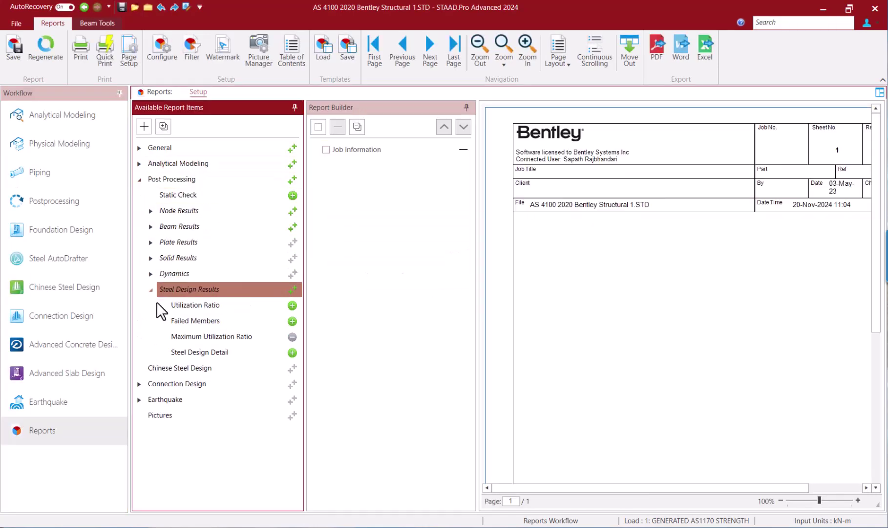
{"action": "left_click", "coordinate": [292, 352]}
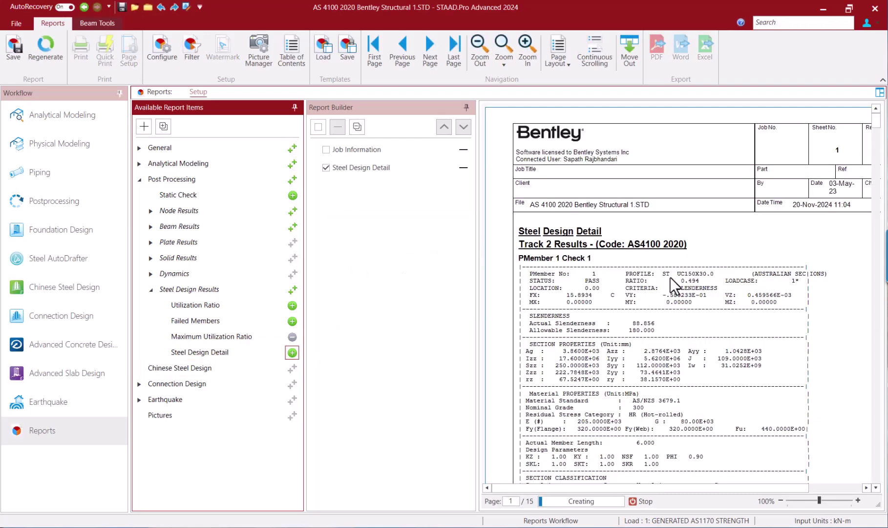
{"action": "scroll", "coordinate": [744, 250], "scroll_direction": "down", "scroll_amount": 10}
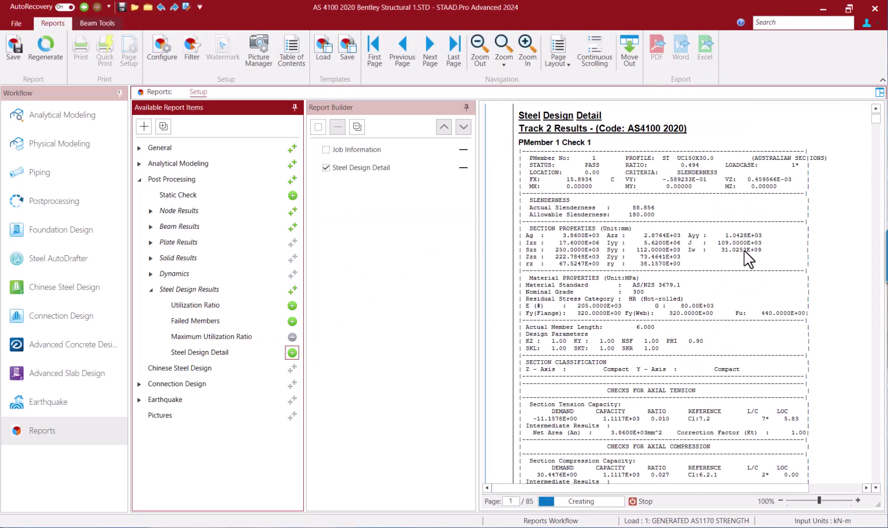
{"action": "scroll", "coordinate": [744, 252], "scroll_direction": "down", "scroll_amount": 10}
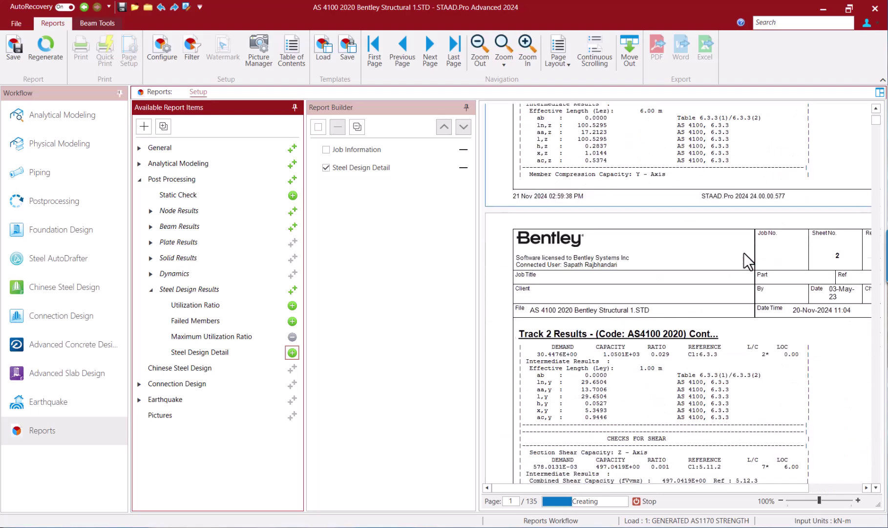